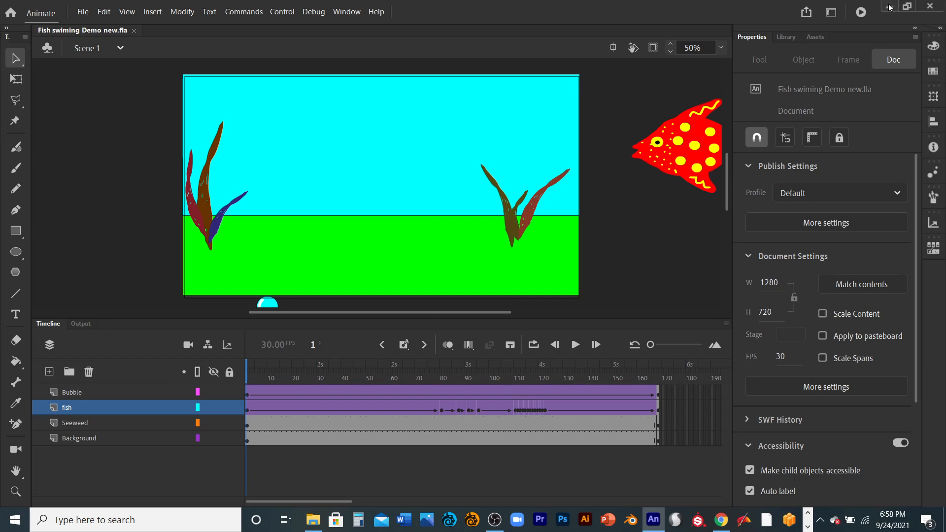
# - Switch to File Explorer and watch the exported Fish swiming Demo new video in the final export folder
pyautogui.click(889, 7)
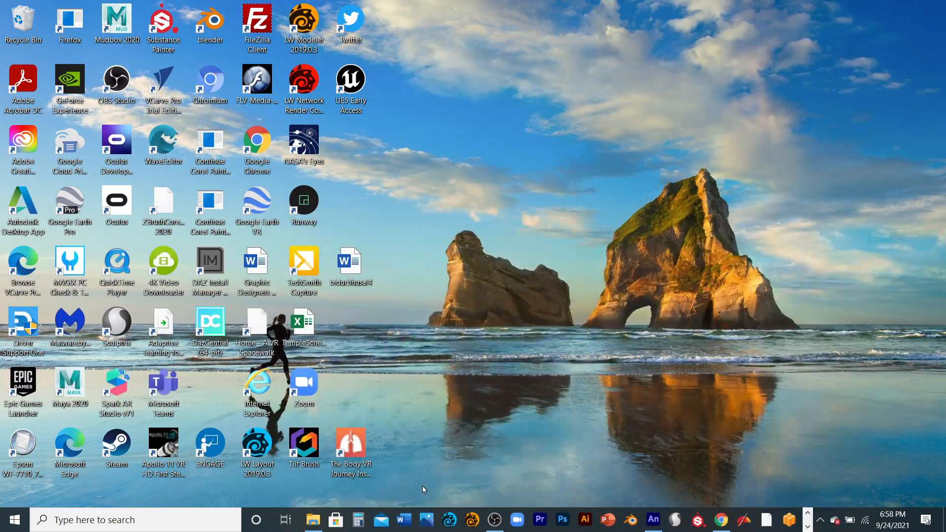
pyautogui.click(313, 519)
pyautogui.click(427, 166)
pyautogui.doubleClick(427, 166)
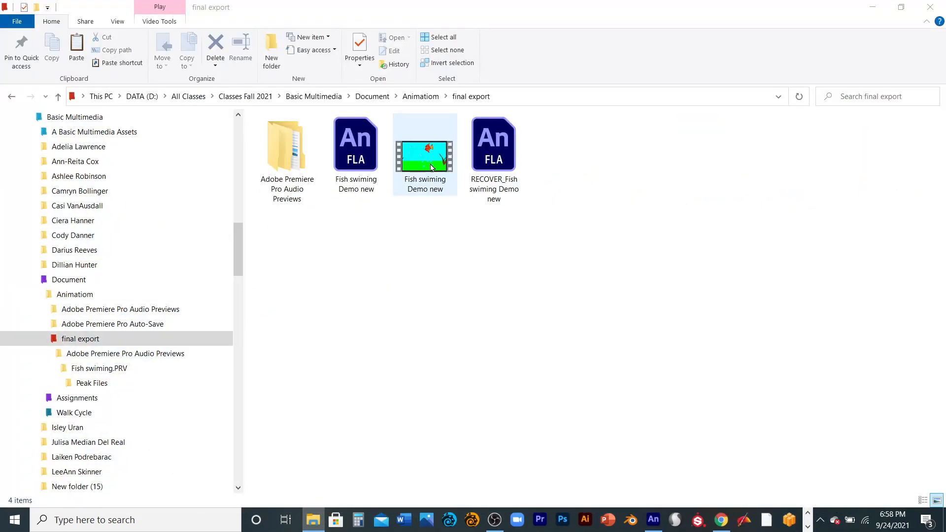
pyautogui.doubleClick(442, 168)
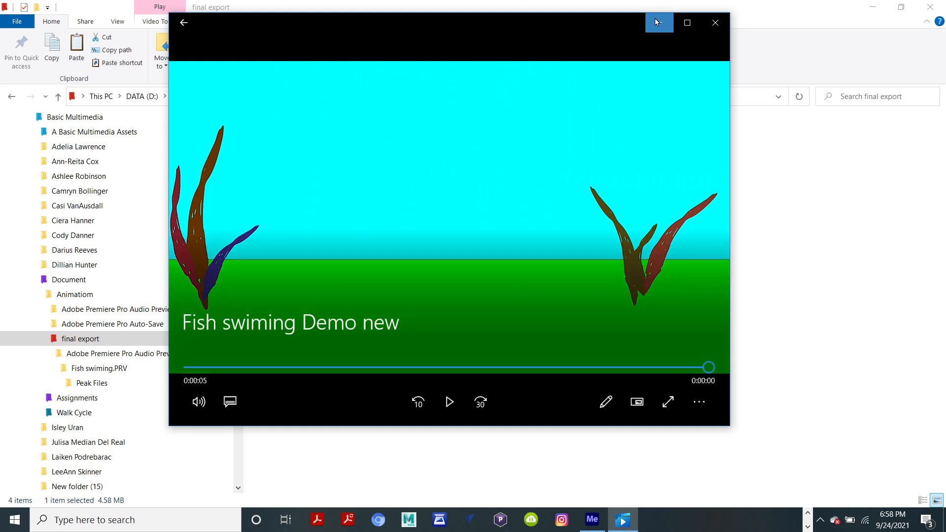
pyautogui.click(654, 18)
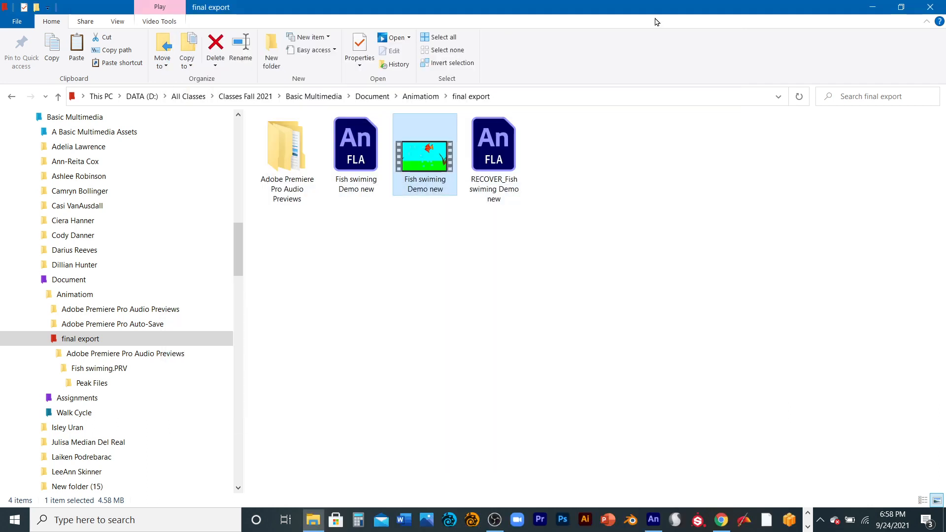
# - Move the NATU1015 audio file from the Animatiom folder into the final export folder and open that folder
pyautogui.doubleClick(287, 166)
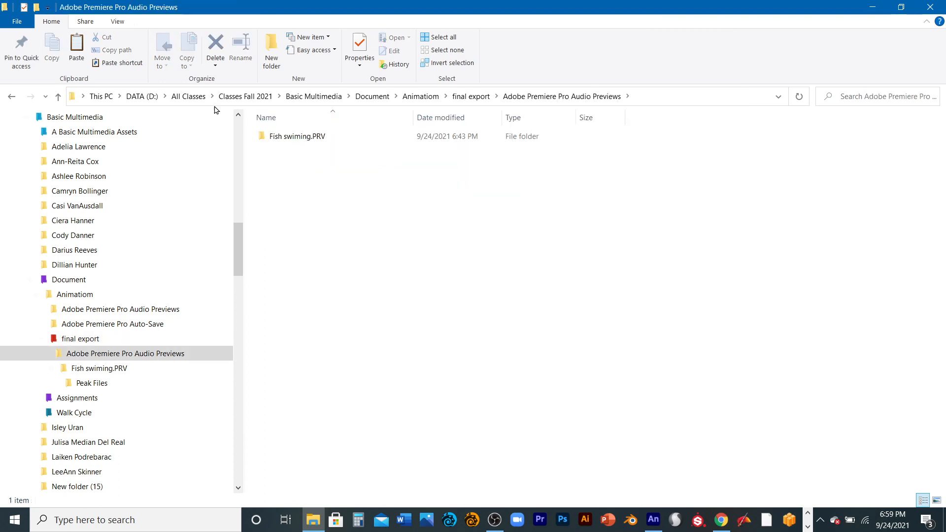
pyautogui.click(13, 97)
pyautogui.click(14, 98)
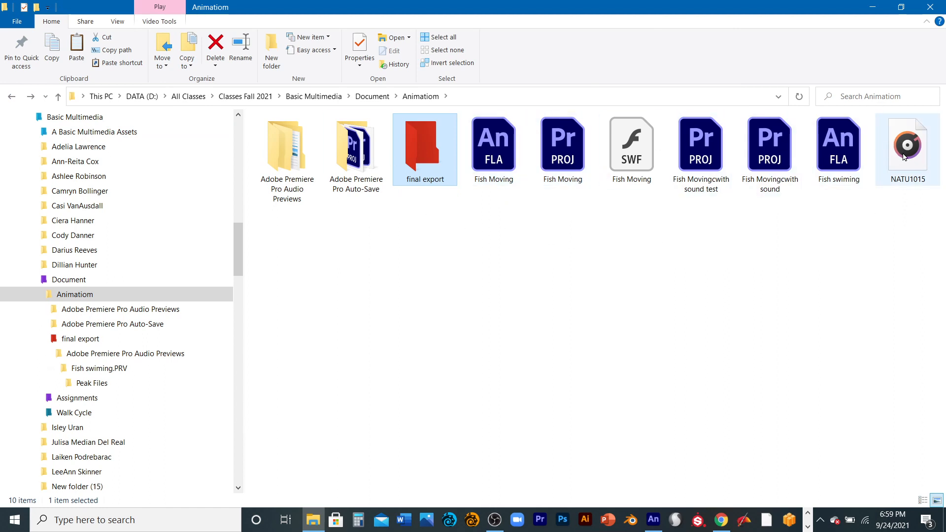
pyautogui.moveTo(907, 145); pyautogui.dragTo(423, 171)
pyautogui.click(419, 156)
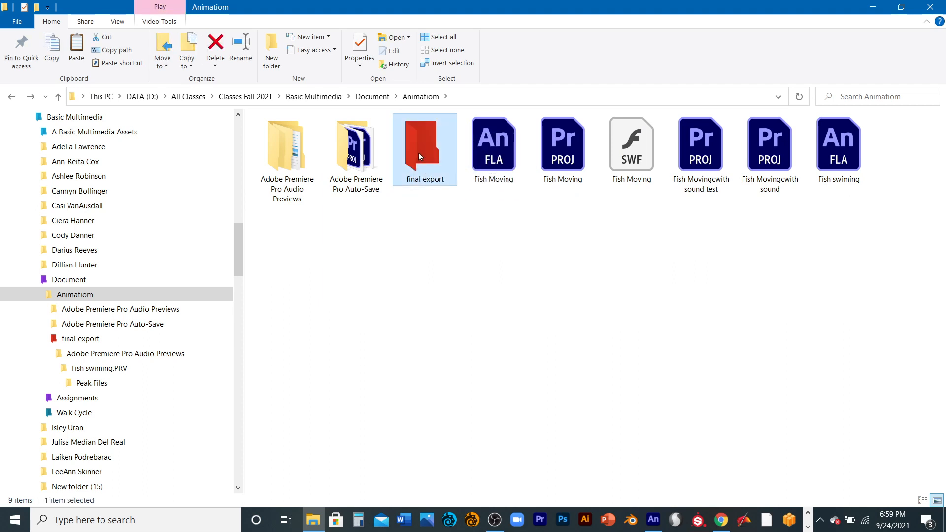
pyautogui.doubleClick(418, 153)
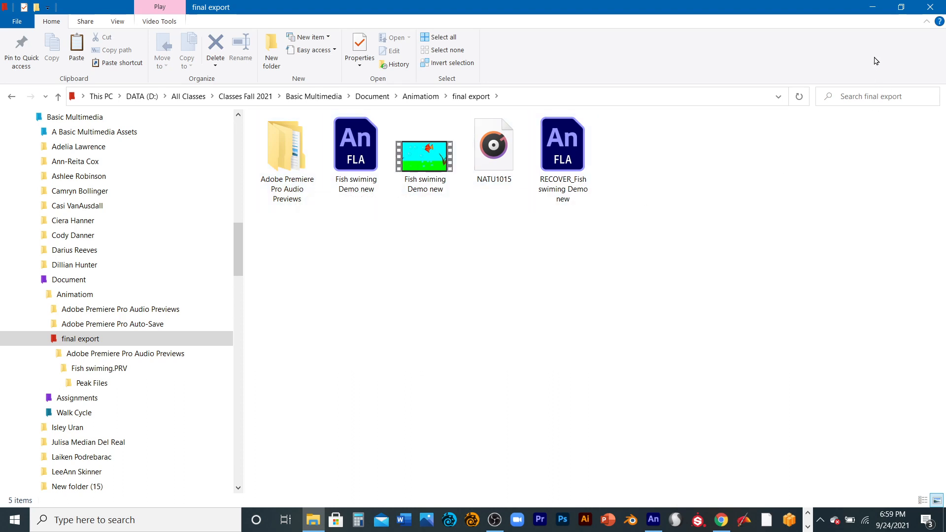
# - Launch Adobe Premiere Pro and continue with the known issues despite the system compatibility report
pyautogui.click(871, 5)
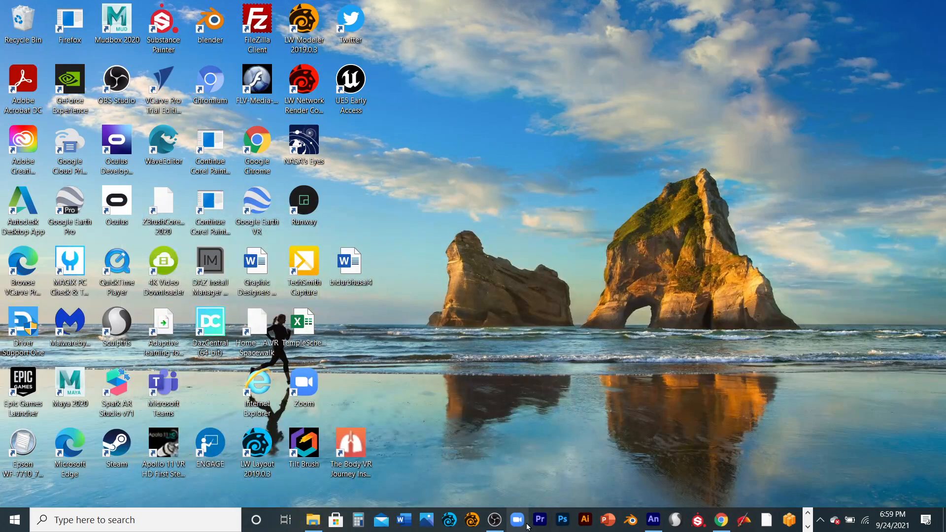
pyautogui.click(541, 520)
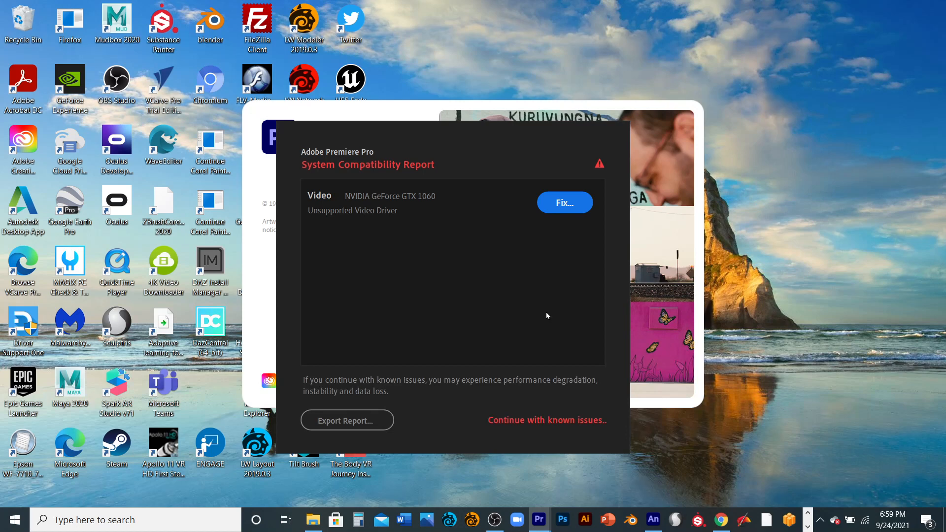
pyautogui.click(551, 422)
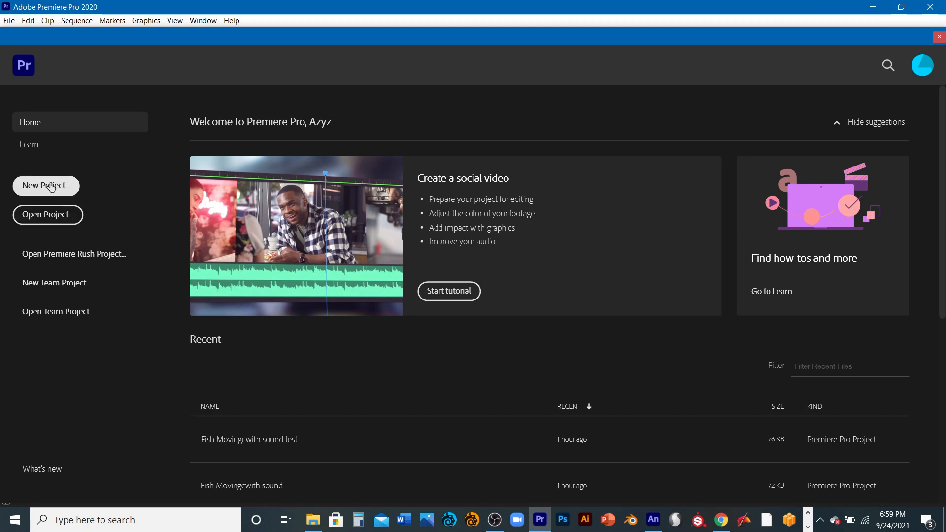
# - Start a new project and name it Fish Animation
pyautogui.click(67, 188)
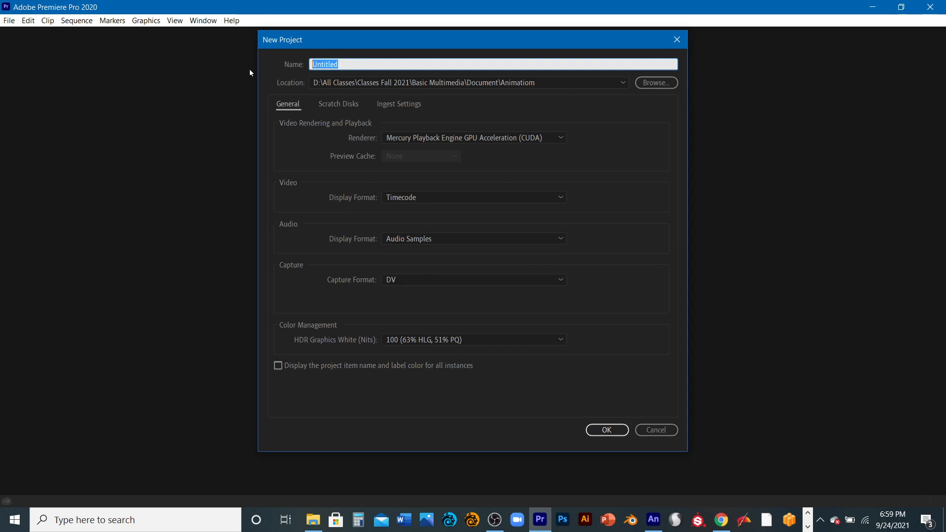
pyautogui.write('Fish a')
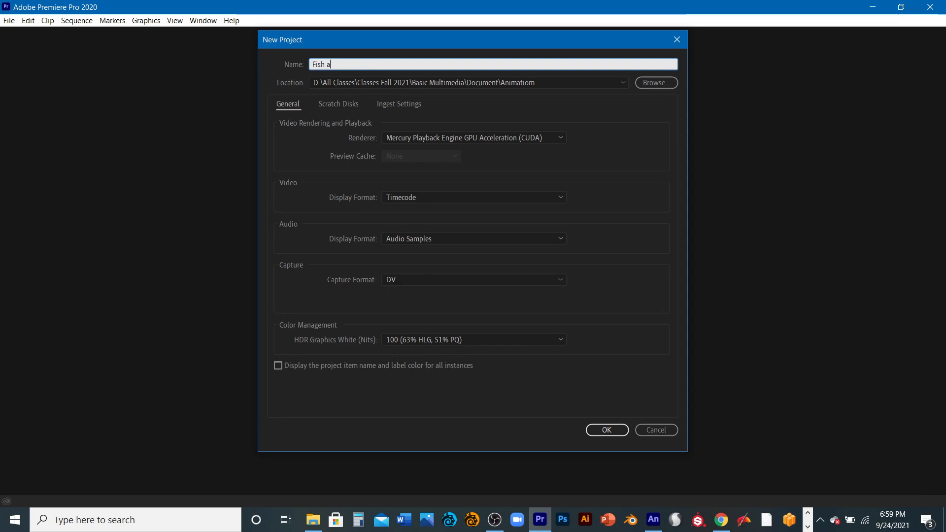
pyautogui.write('nim')
pyautogui.press('BackSpace')
pyautogui.write('A')
# - Set the project location to the final export folder inside Animatiom and create the project
pyautogui.click(657, 83)
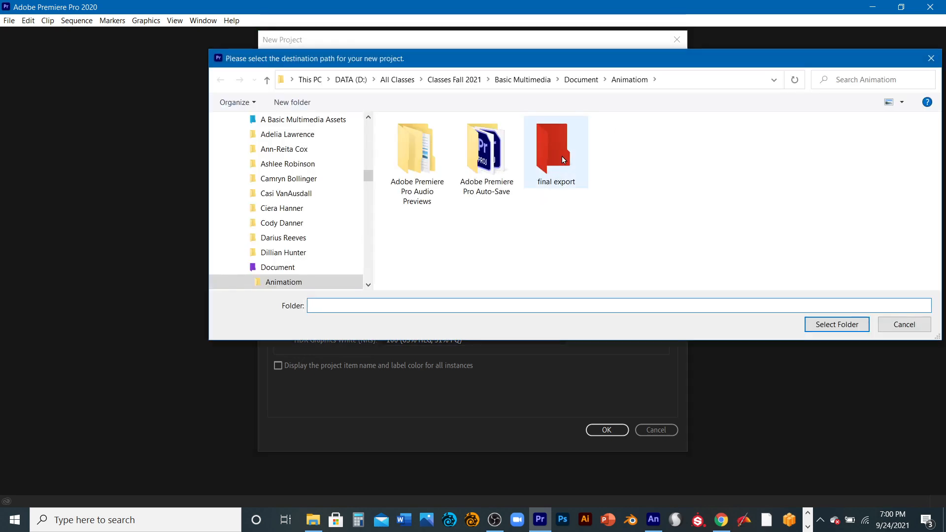
pyautogui.doubleClick(562, 157)
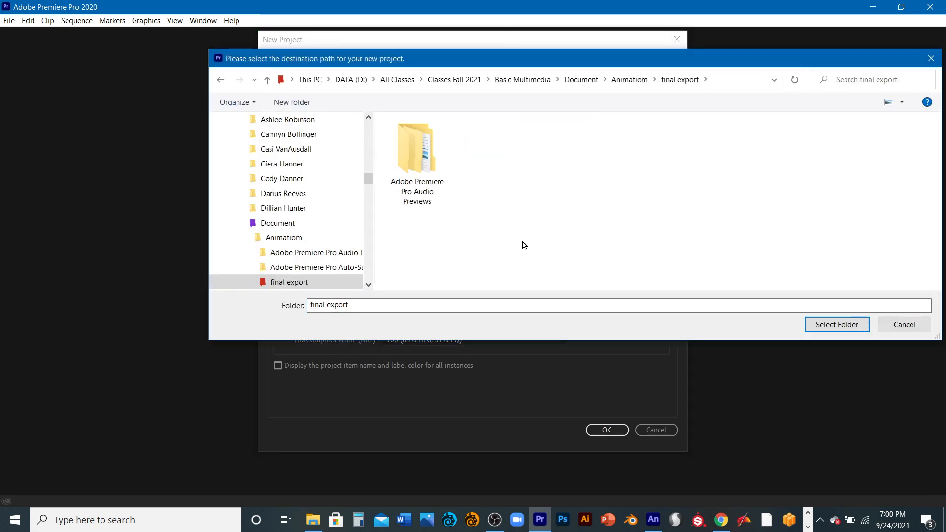
pyautogui.click(833, 325)
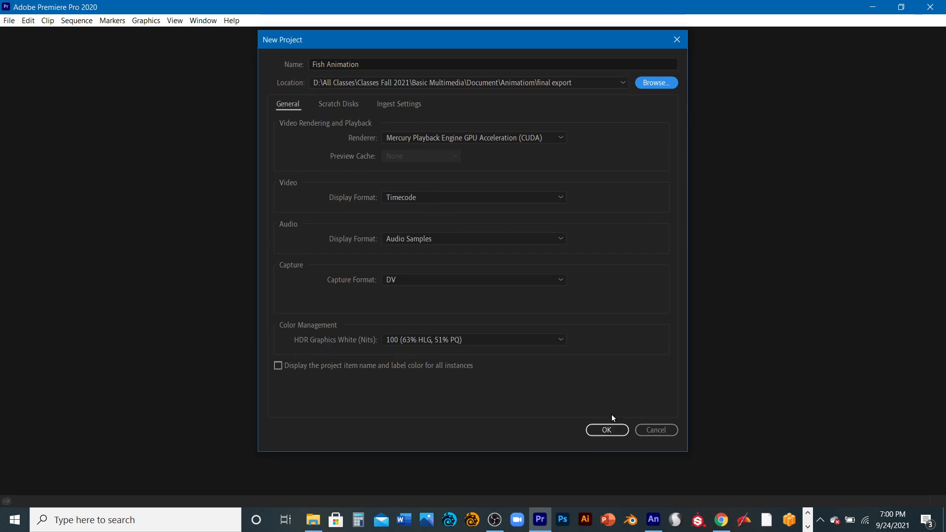
pyautogui.click(616, 427)
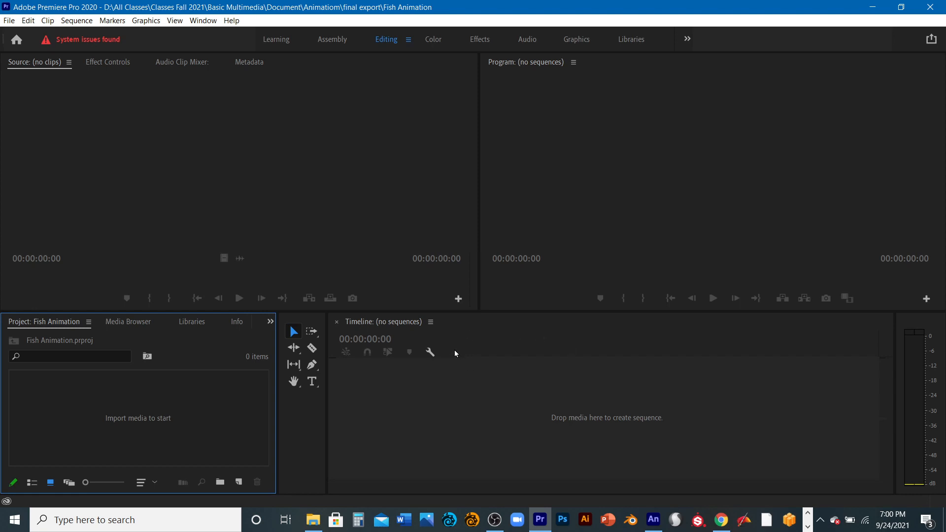
pyautogui.click(449, 328)
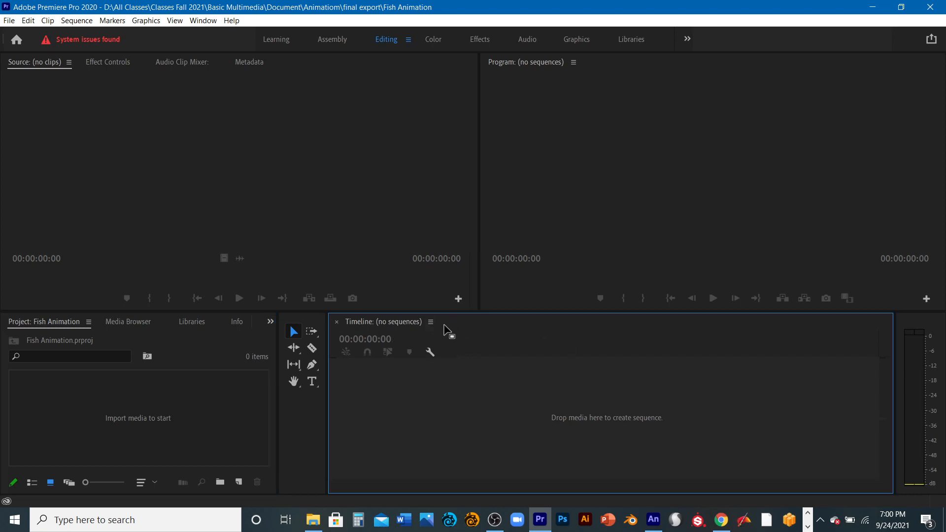
pyautogui.click(197, 340)
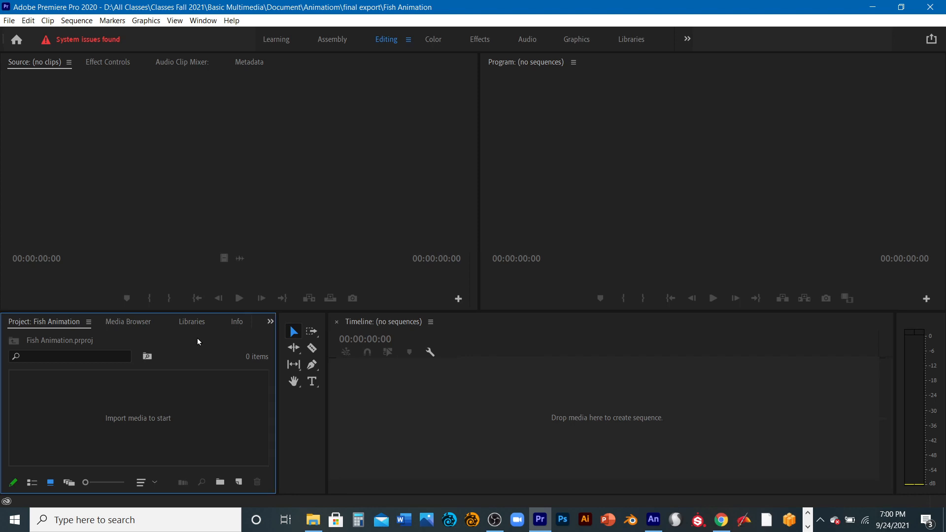
pyautogui.click(456, 329)
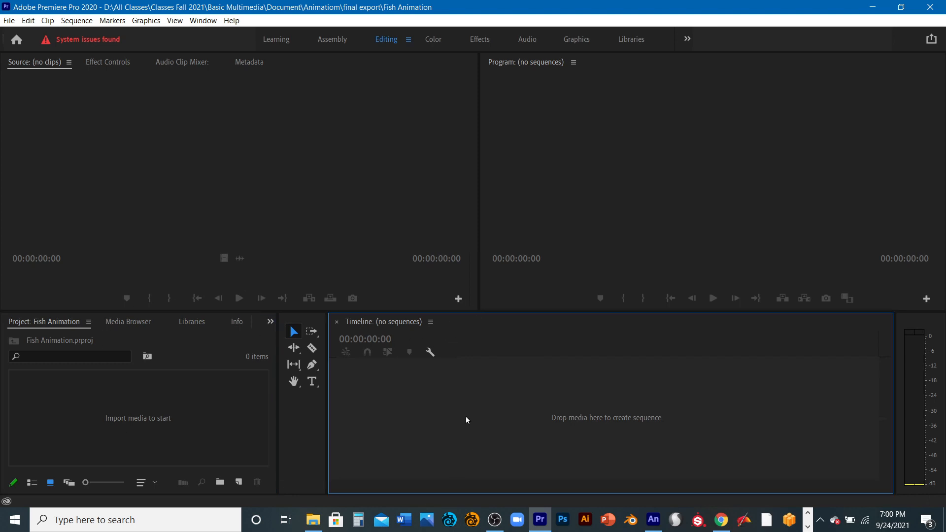
pyautogui.click(603, 216)
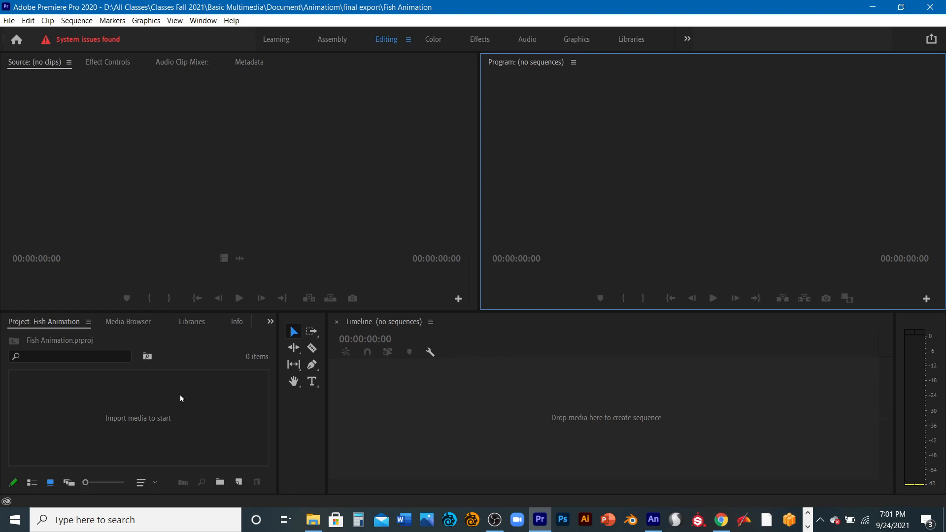
# - Import the Fish swiming Demo new video from the final export folder into the project
pyautogui.click(192, 411)
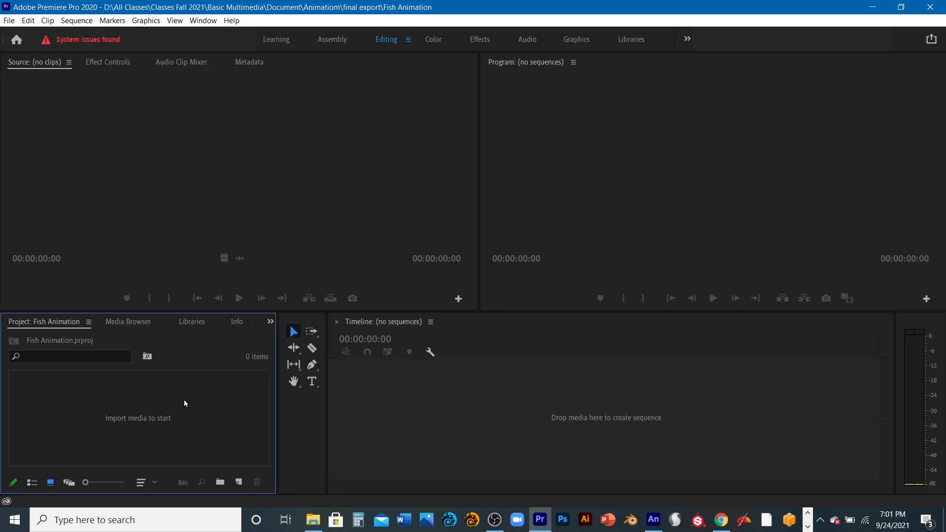
pyautogui.rightClick(185, 403)
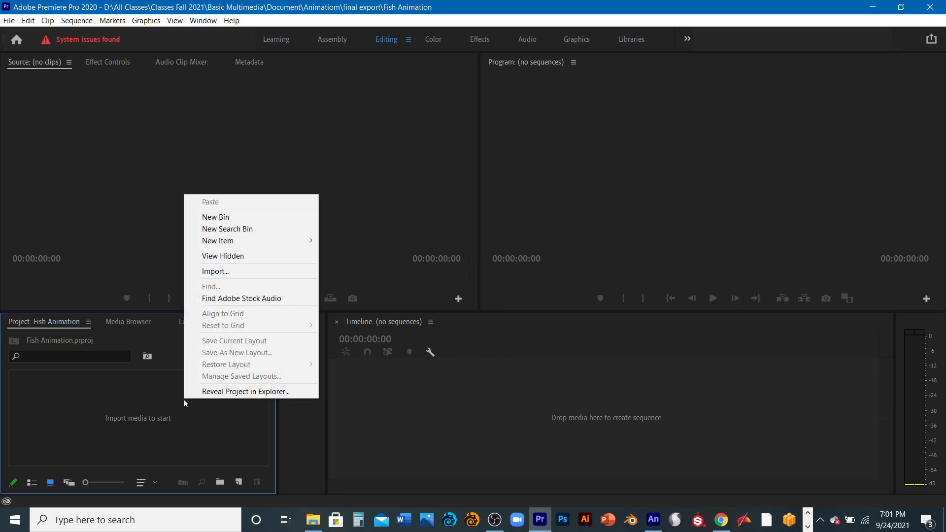
pyautogui.click(220, 273)
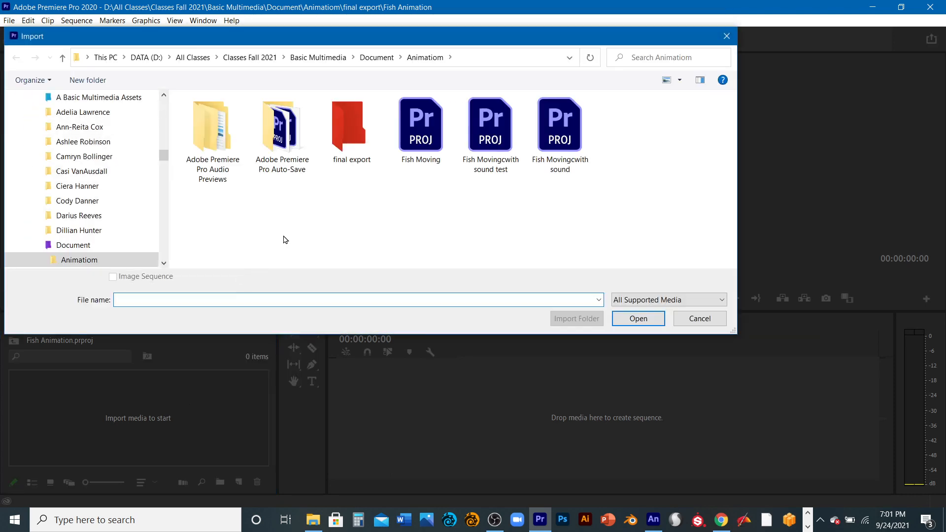
pyautogui.doubleClick(342, 131)
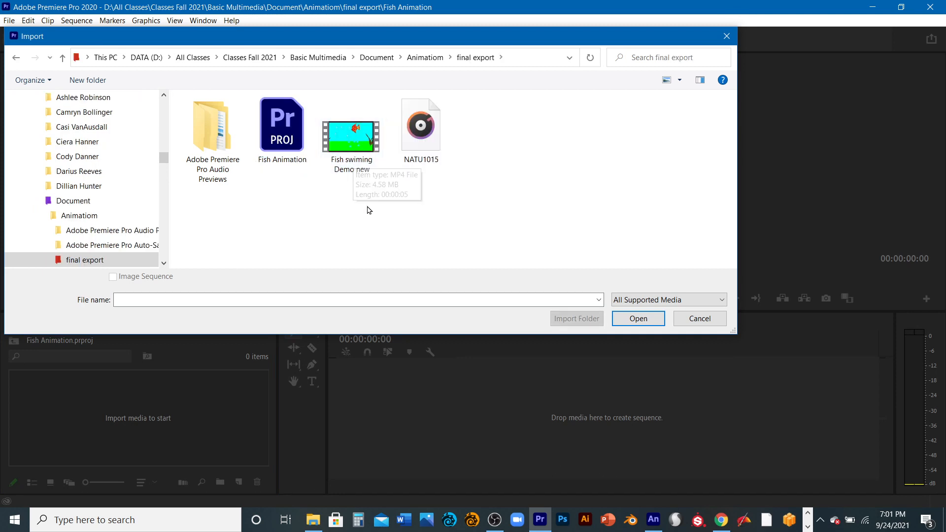
pyautogui.click(356, 150)
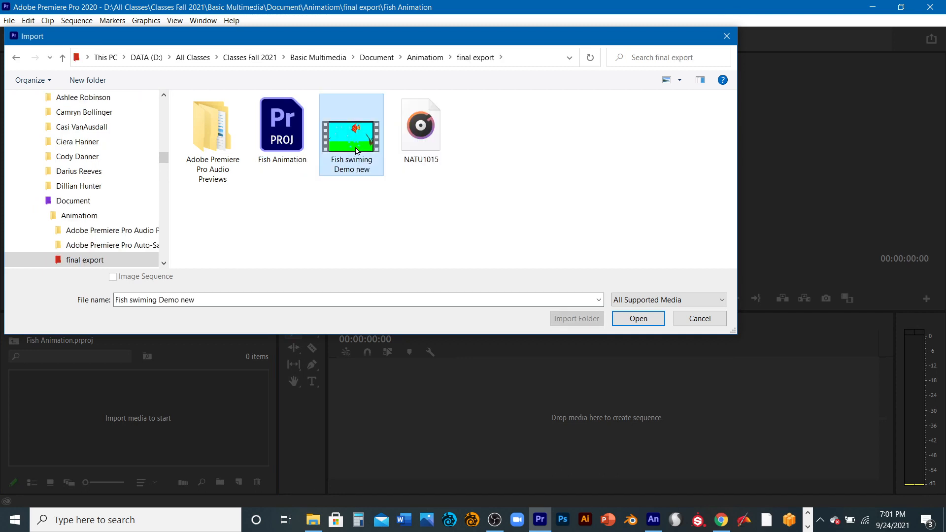
pyautogui.click(640, 319)
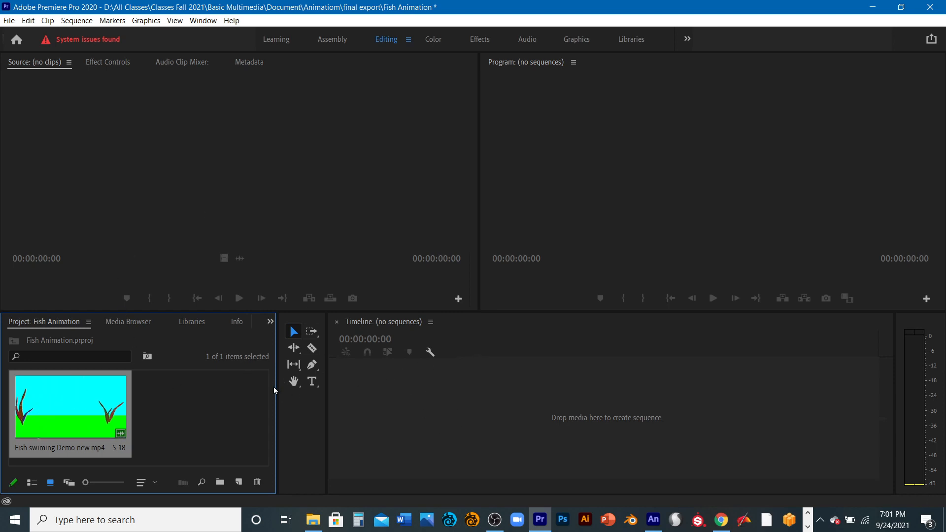
# - Create a new sequence from the imported Fish swiming Demo new.mp4 clip
pyautogui.rightClick(91, 393)
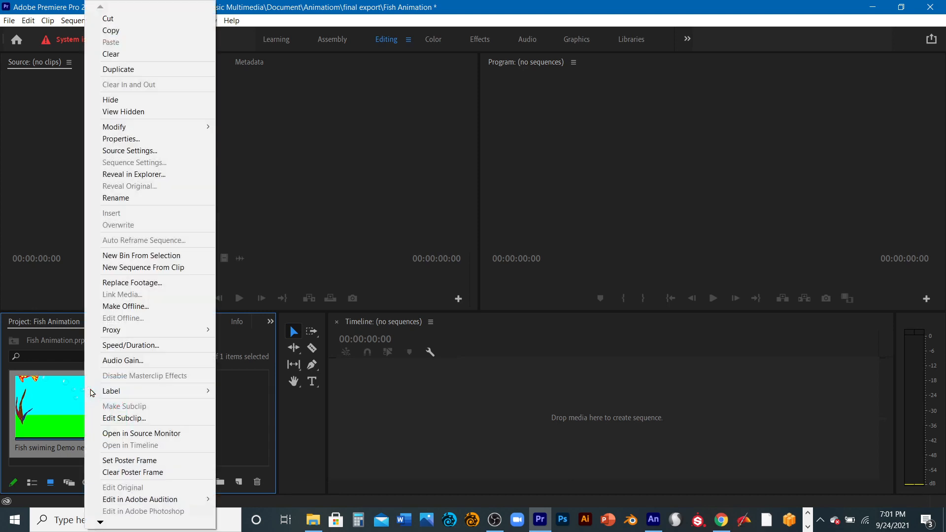
pyautogui.click(177, 275)
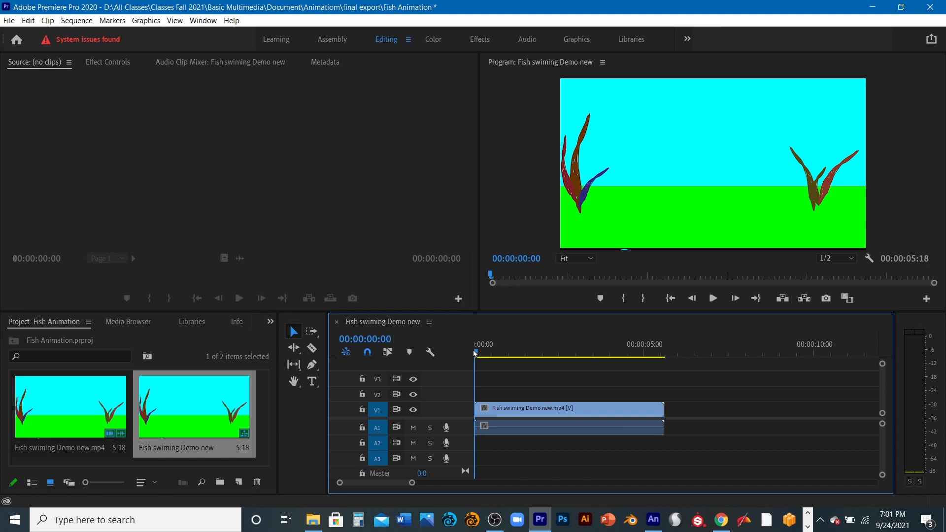
# - Preview and rewind the fish sequence, and load the Fish swiming Demo new.mp4 clip into the Source monitor
pyautogui.moveTo(477, 353)
pyautogui.mouseDown()
pyautogui.moveTo(672, 355)
pyautogui.moveTo(476, 353)
pyautogui.mouseUp()
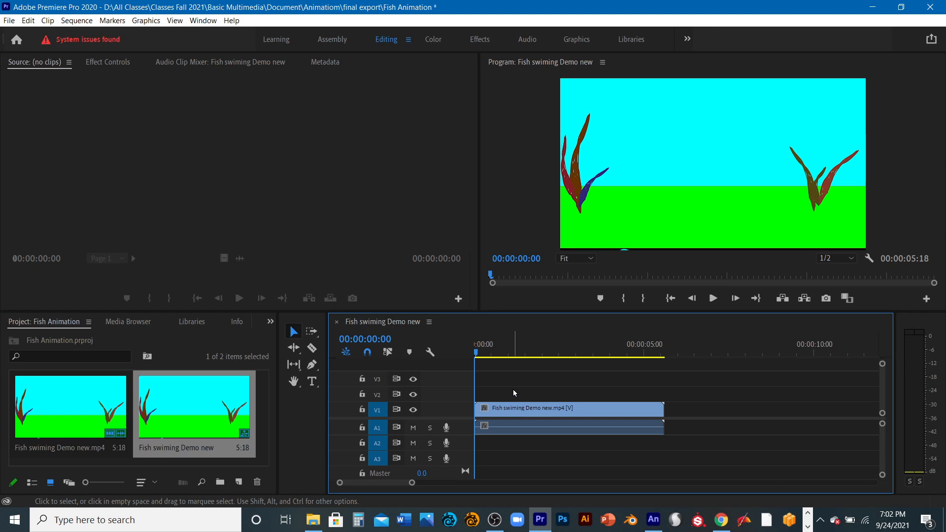
pyautogui.press('space')
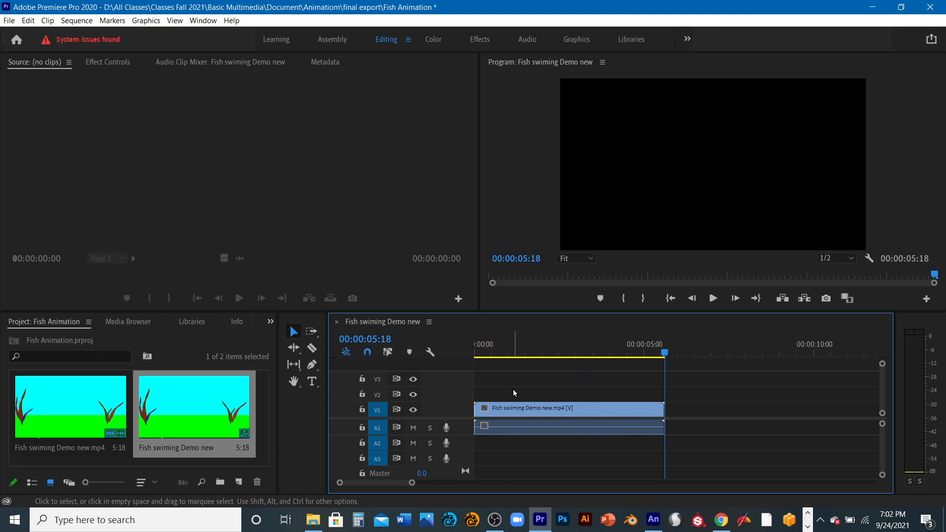
pyautogui.press('space')
pyautogui.press('space')
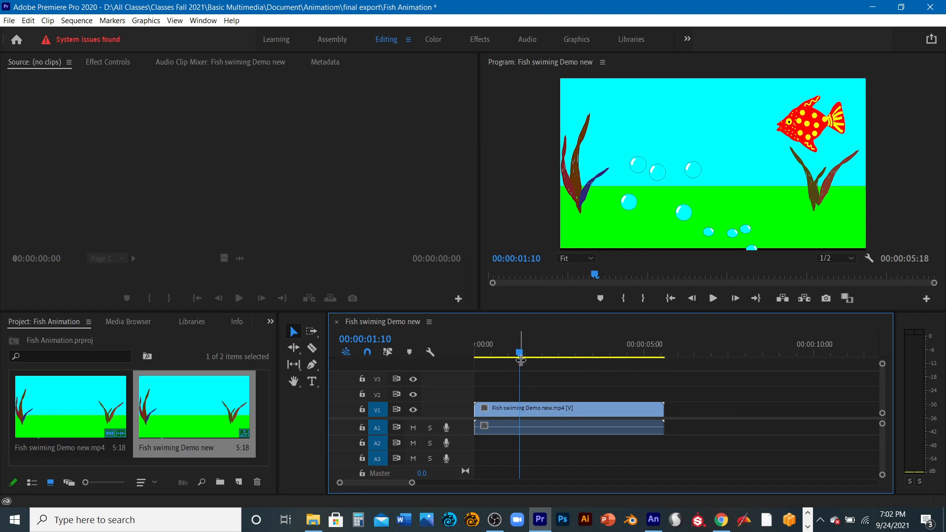
pyautogui.moveTo(520, 353); pyautogui.dragTo(471, 369)
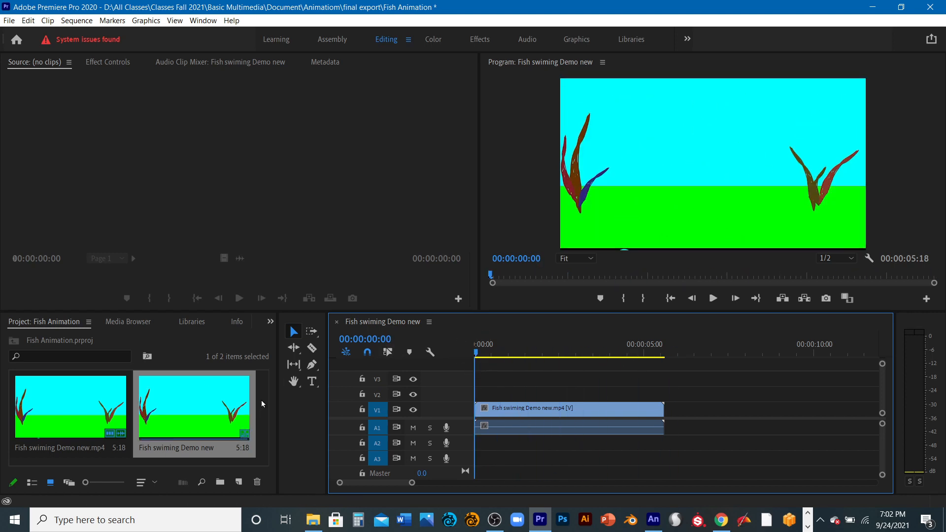
pyautogui.doubleClick(88, 392)
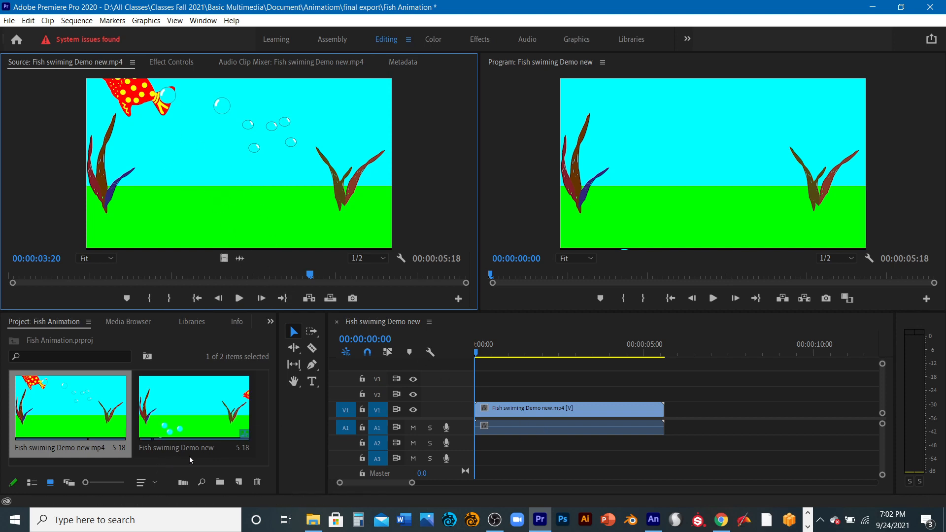
# - Import the NATU1015 sound file from the final export folder into the project
pyautogui.rightClick(258, 383)
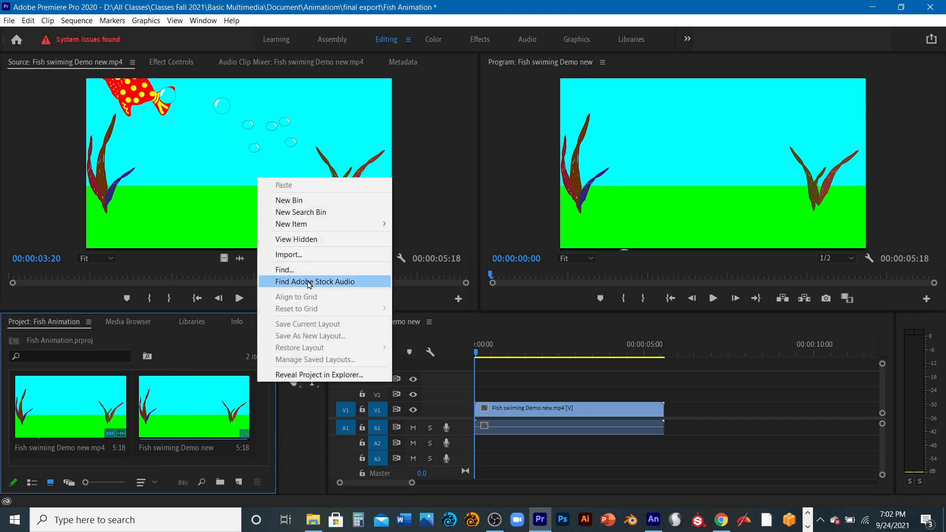
pyautogui.click(311, 254)
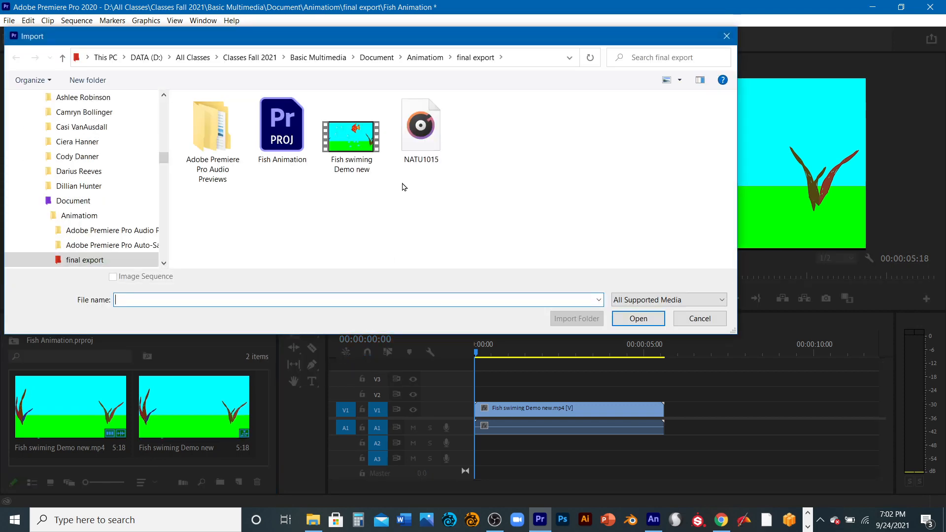
pyautogui.click(420, 128)
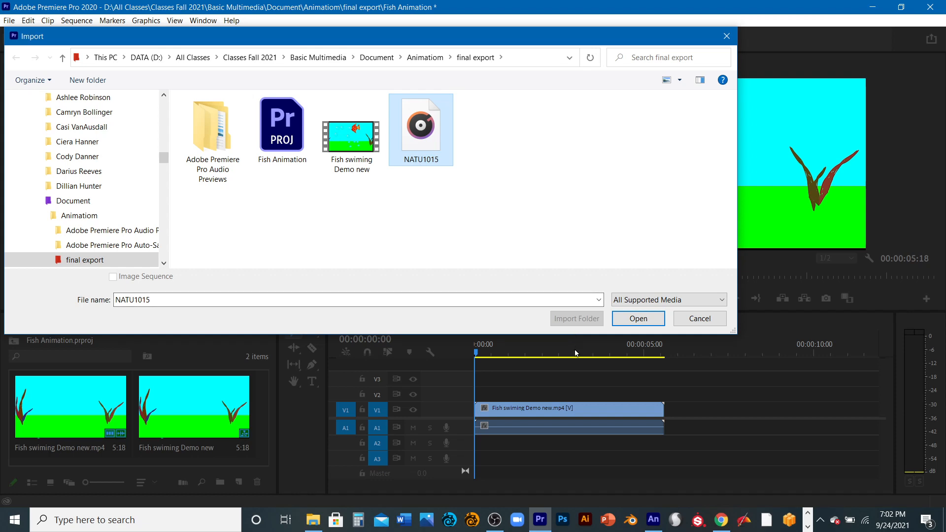
pyautogui.click(638, 319)
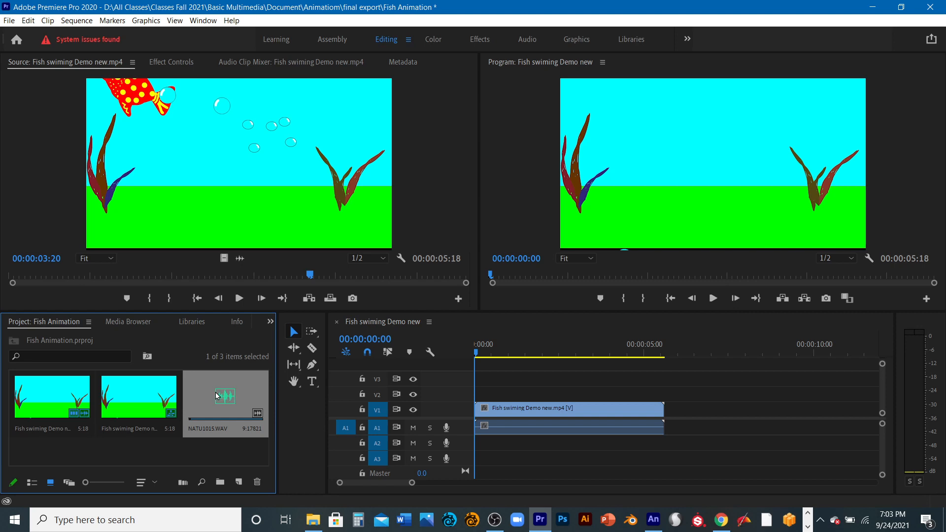
# - Replace the fish clip's original audio on track A1 with NATU1015.WAV, aligned to the start of the sequence
pyautogui.moveTo(217, 395); pyautogui.dragTo(481, 440)
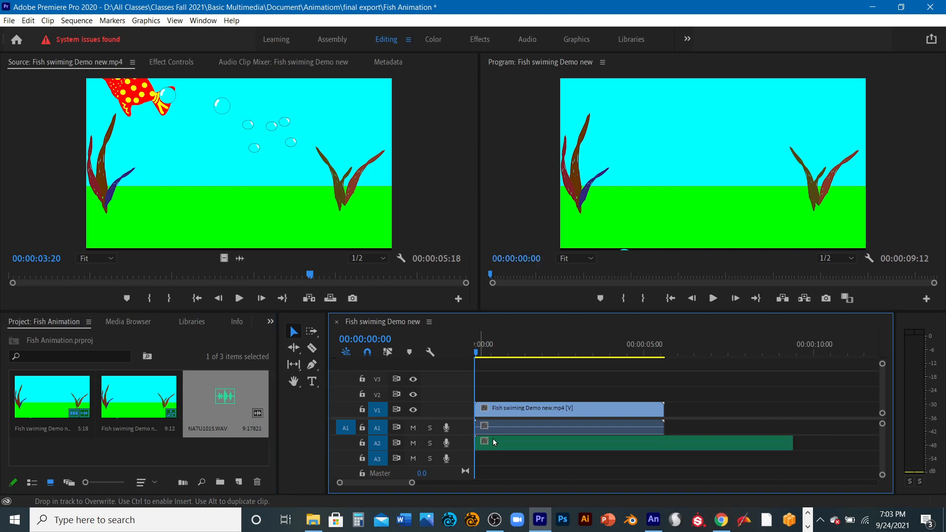
pyautogui.click(582, 430)
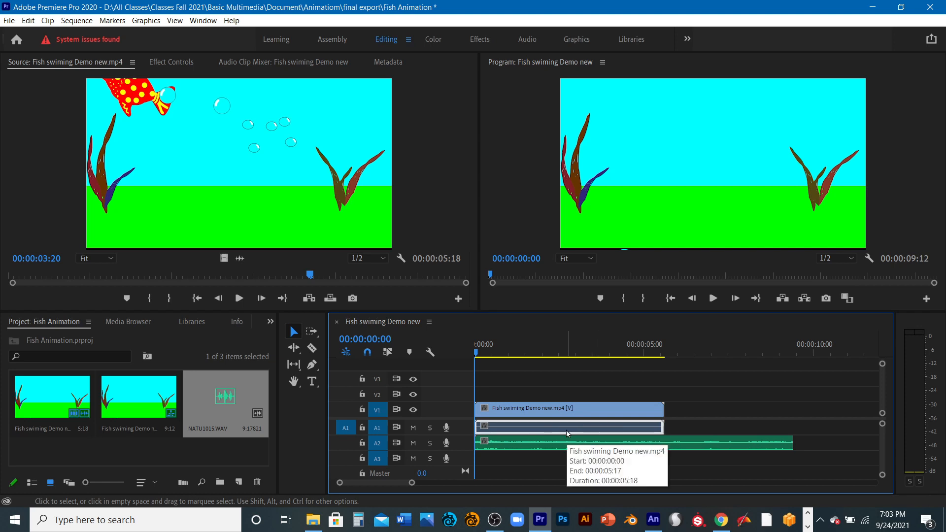
pyautogui.press('Delete')
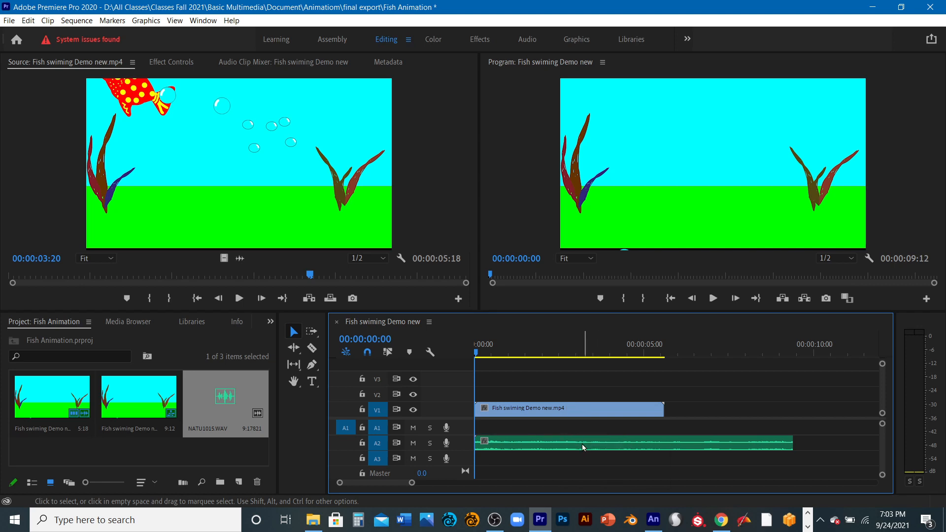
pyautogui.moveTo(582, 443); pyautogui.dragTo(583, 433)
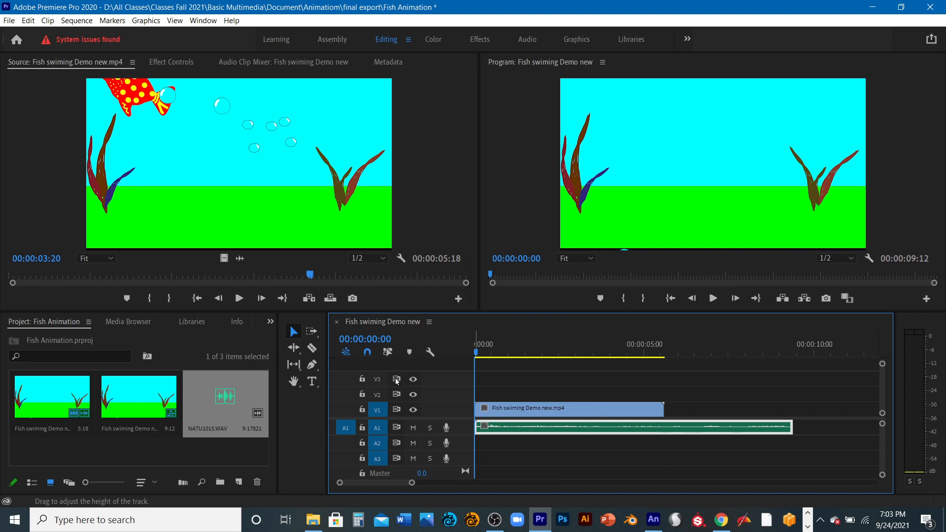
# - Play the fish sequence with the NATU1015 sound past the video's end, and move the playhead back to 00:00:05:02
pyautogui.click(413, 411)
pyautogui.click(413, 410)
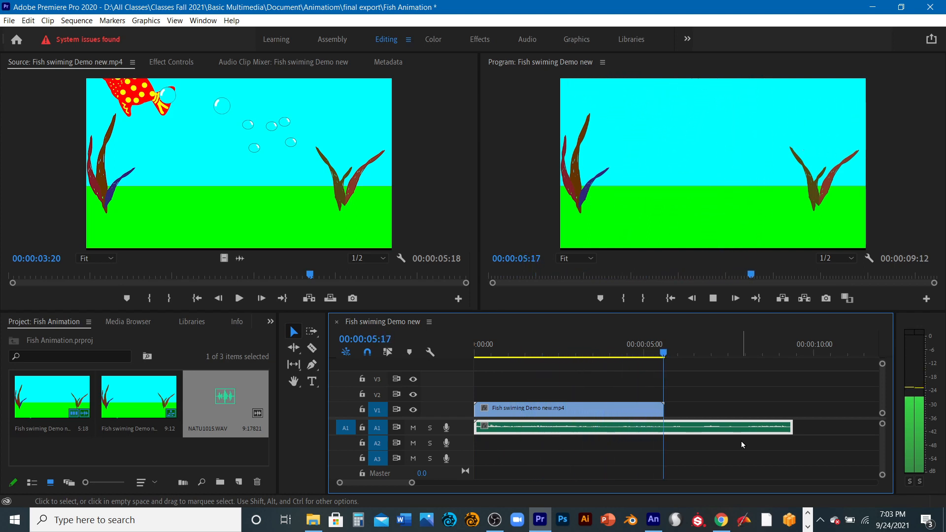
pyautogui.press('space')
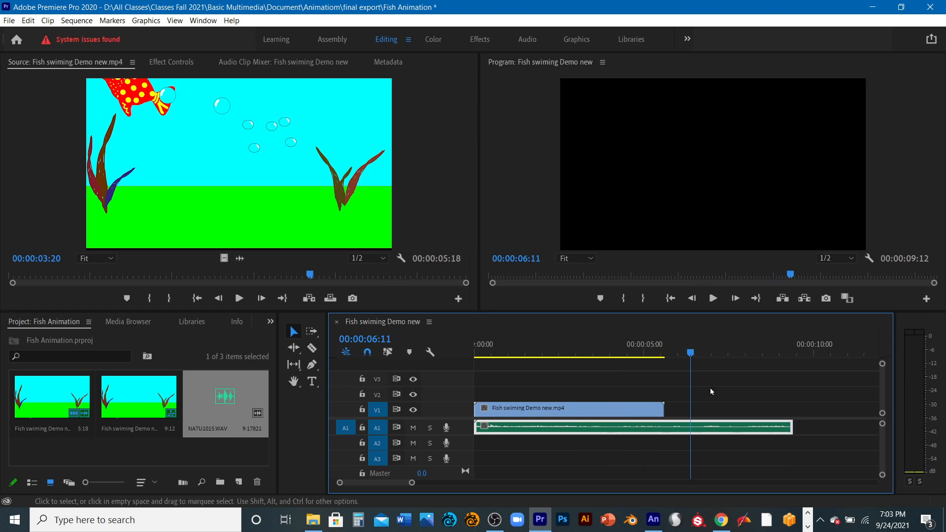
pyautogui.moveTo(692, 352); pyautogui.dragTo(646, 355)
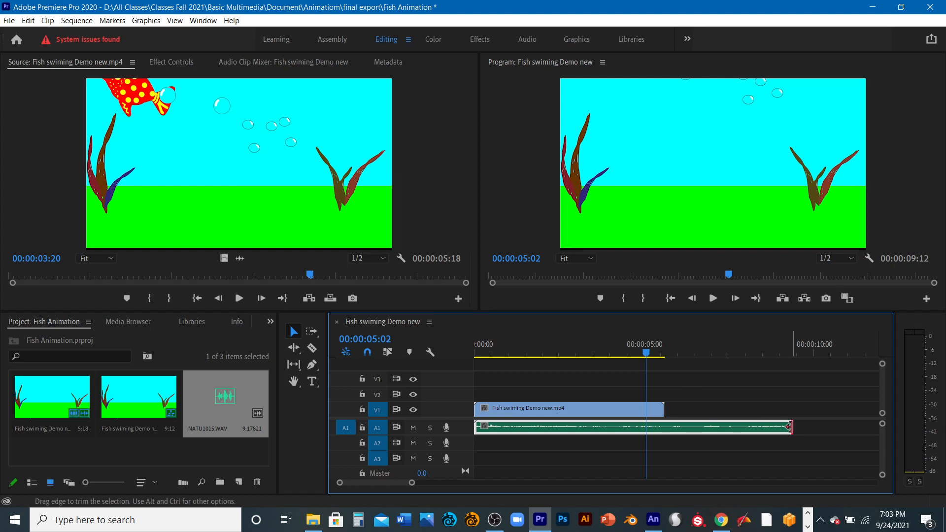
# - Trim the end of the NATU1015 audio clip to match the fish video's end, check the ending, and rewind to the start
pyautogui.moveTo(790, 427); pyautogui.dragTo(665, 429)
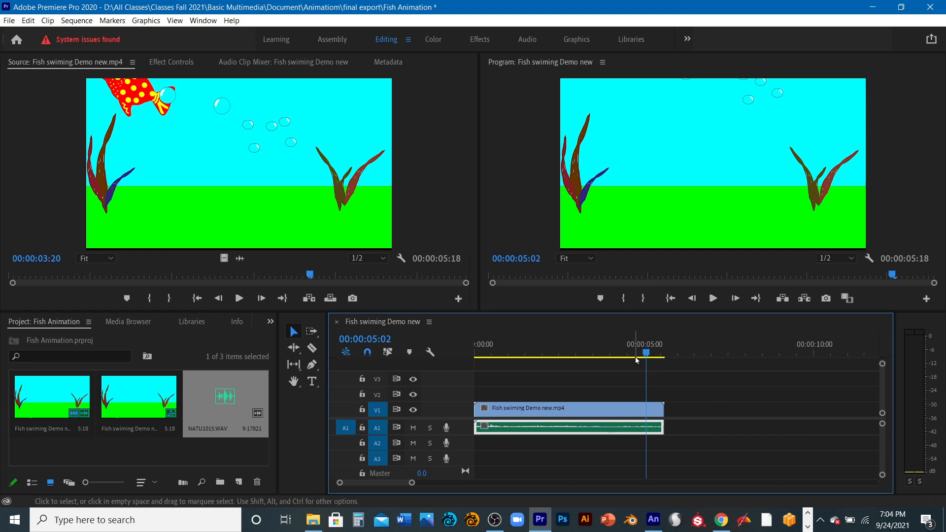
pyautogui.moveTo(646, 354); pyautogui.dragTo(661, 353)
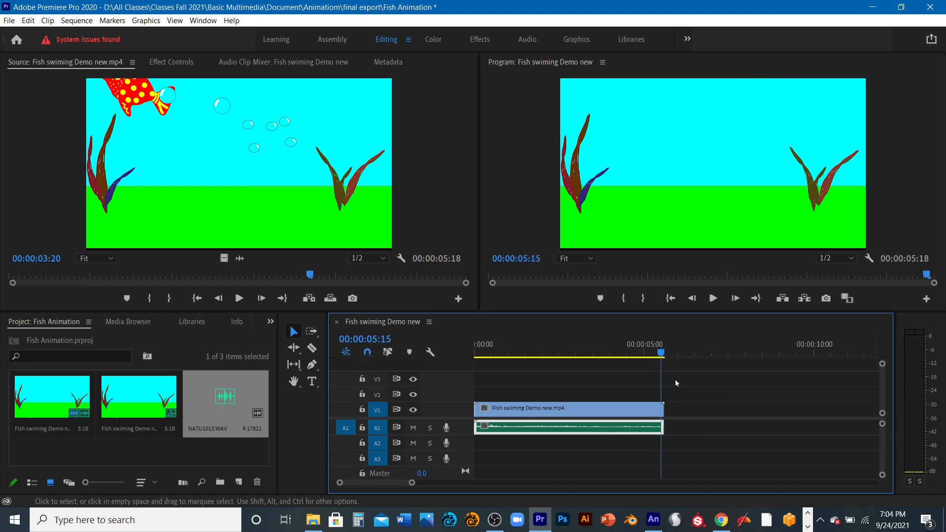
pyautogui.press('space')
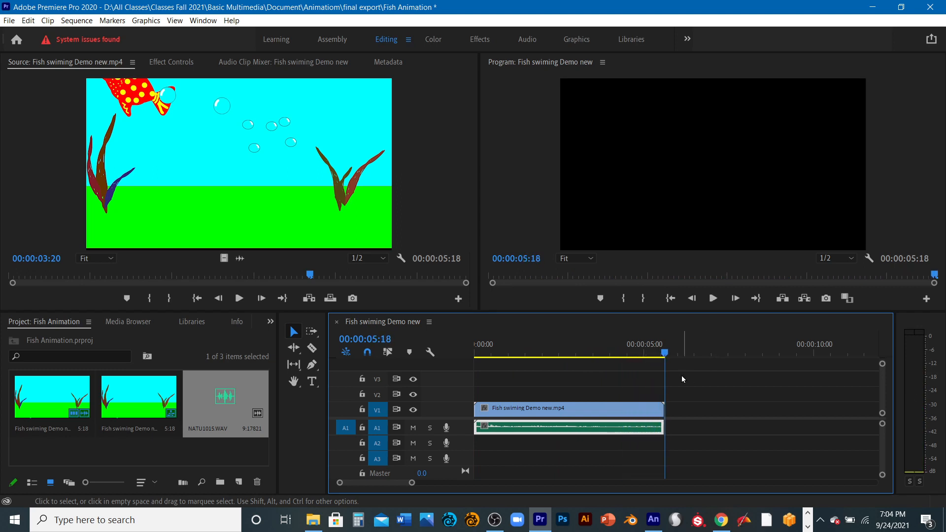
pyautogui.moveTo(664, 353); pyautogui.dragTo(452, 367)
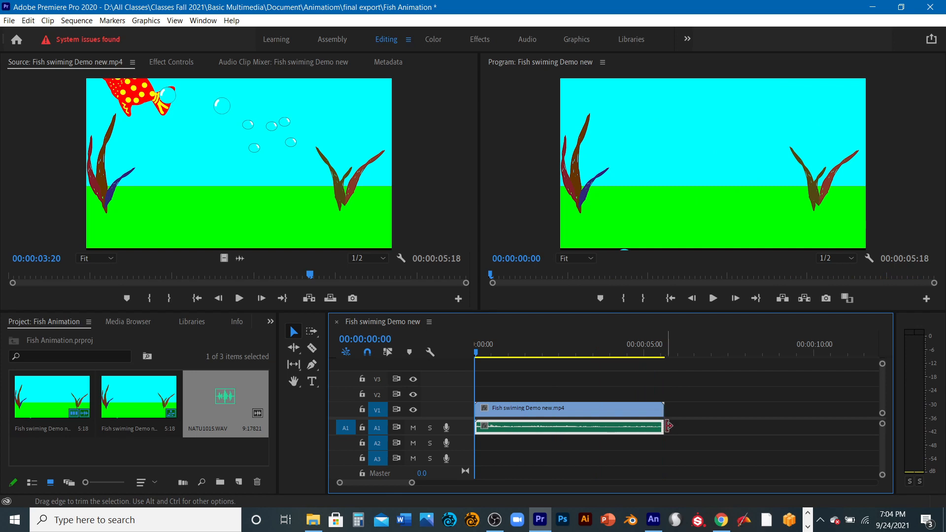
pyautogui.moveTo(669, 426); pyautogui.dragTo(670, 427)
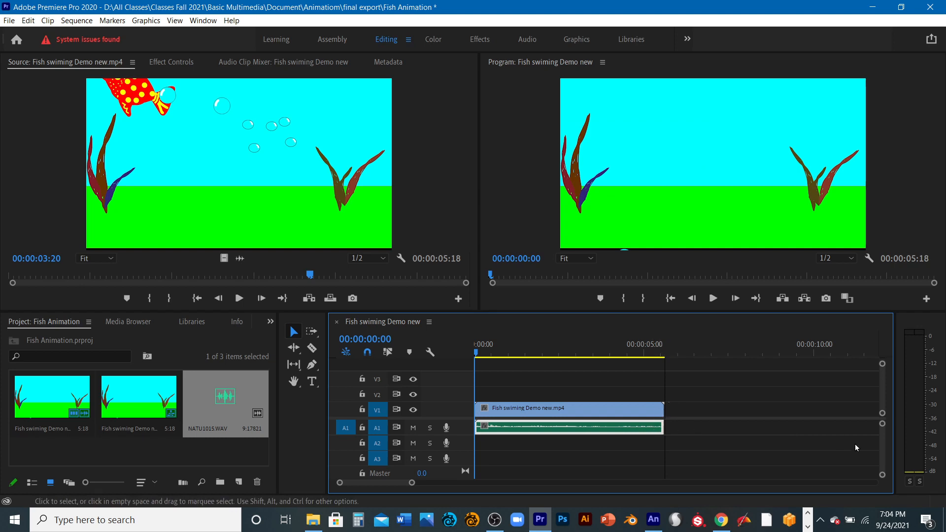
# - Expand track A1 and use Pen tool volume keyframes at the NATU1015 clip's start, middle and end to fade the sound in and out
pyautogui.moveTo(883, 424)
pyautogui.mouseDown()
pyautogui.moveTo(883, 432)
pyautogui.moveTo(880, 408)
pyautogui.mouseUp()
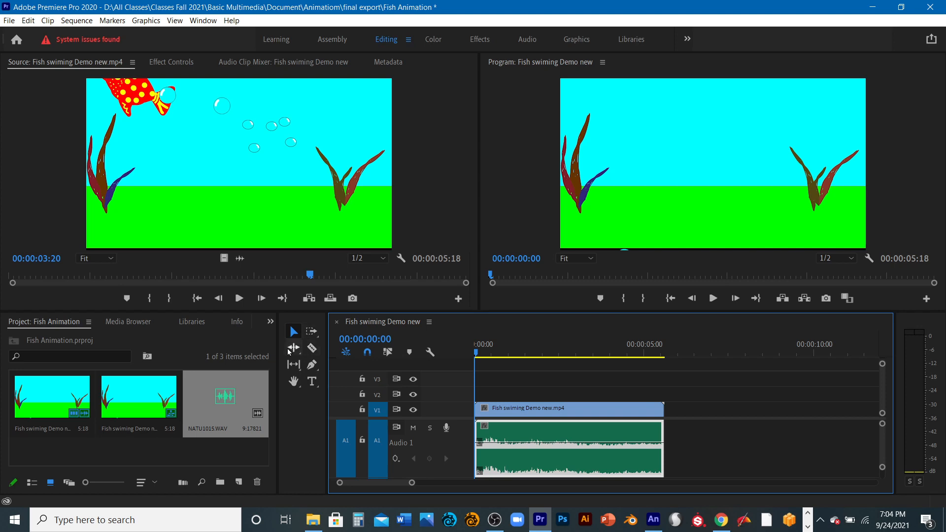
pyautogui.click(311, 366)
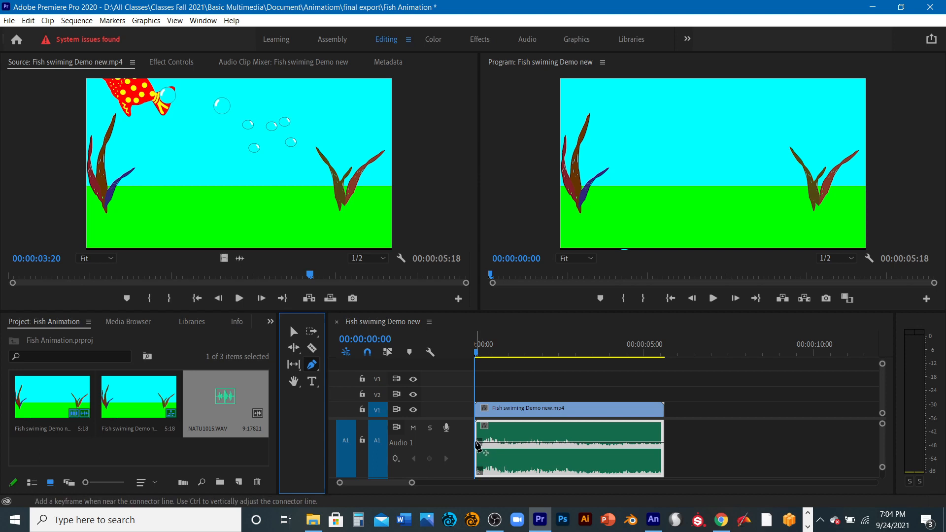
pyautogui.click(478, 443)
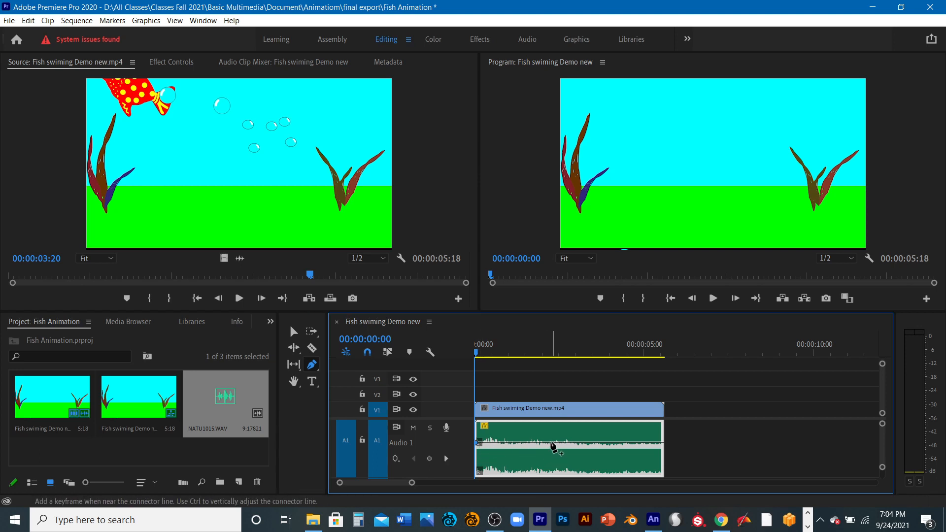
pyautogui.click(552, 442)
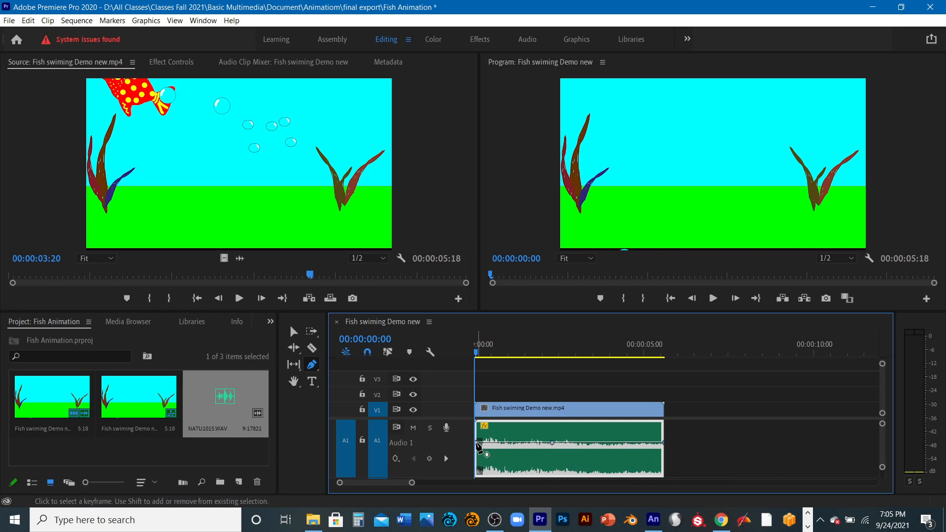
pyautogui.moveTo(476, 443); pyautogui.dragTo(478, 469)
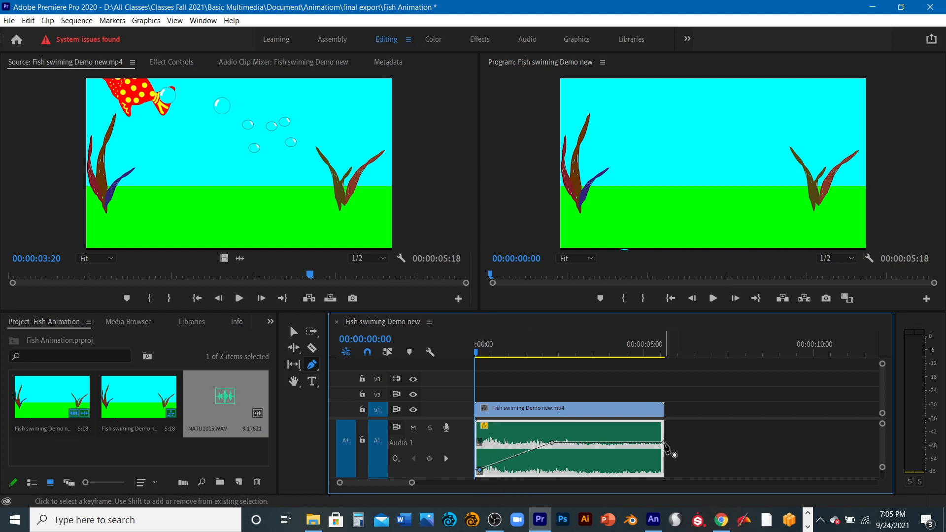
pyautogui.moveTo(662, 443); pyautogui.dragTo(658, 471)
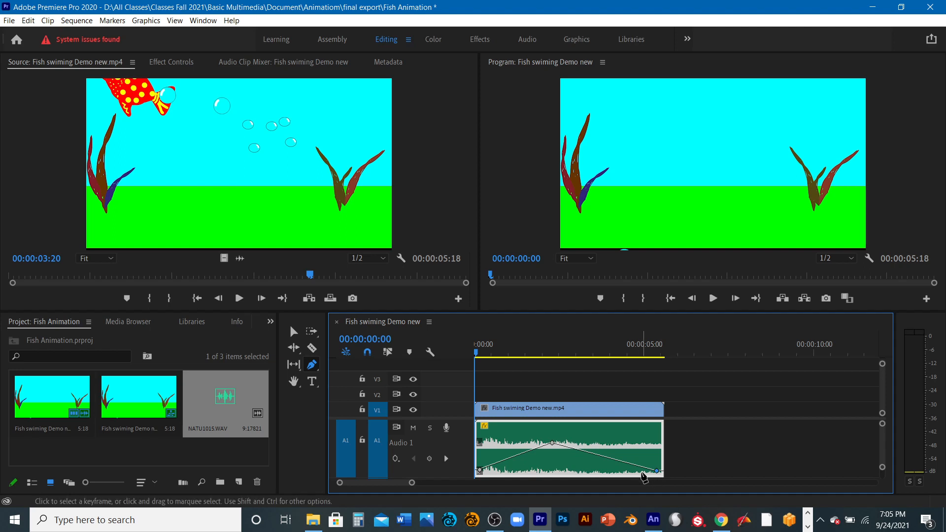
# - Preview the audio fades, lower the middle volume keyframe slightly, replay the sequence and rewind to the start
pyautogui.press('space')
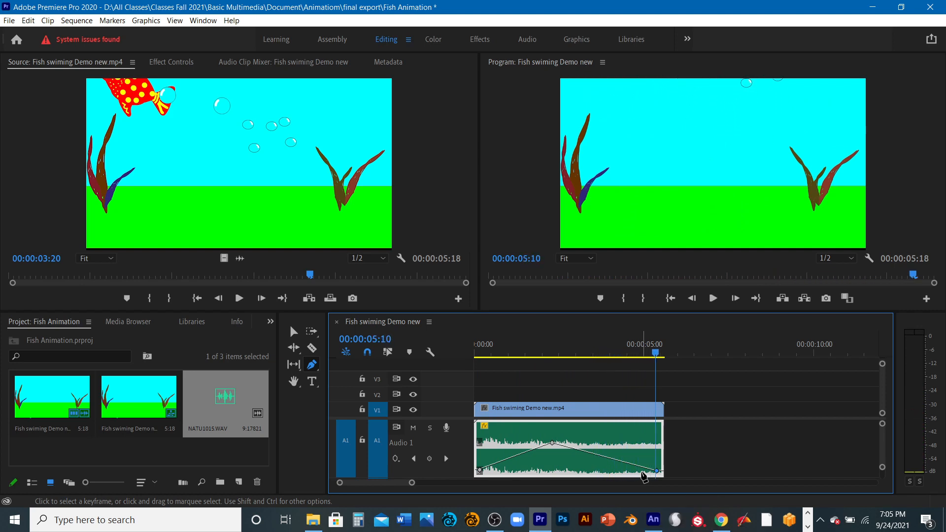
pyautogui.press('space')
pyautogui.moveTo(552, 443); pyautogui.dragTo(552, 450)
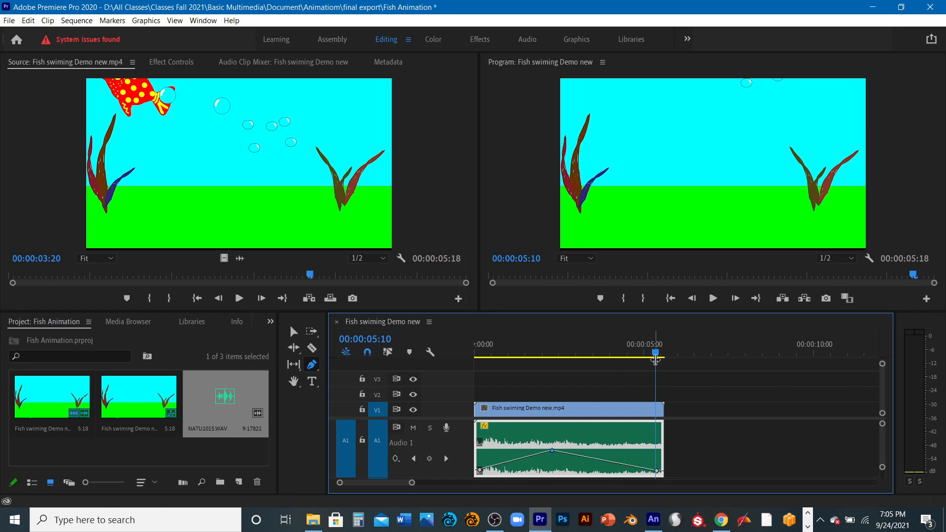
pyautogui.moveTo(656, 353); pyautogui.dragTo(456, 383)
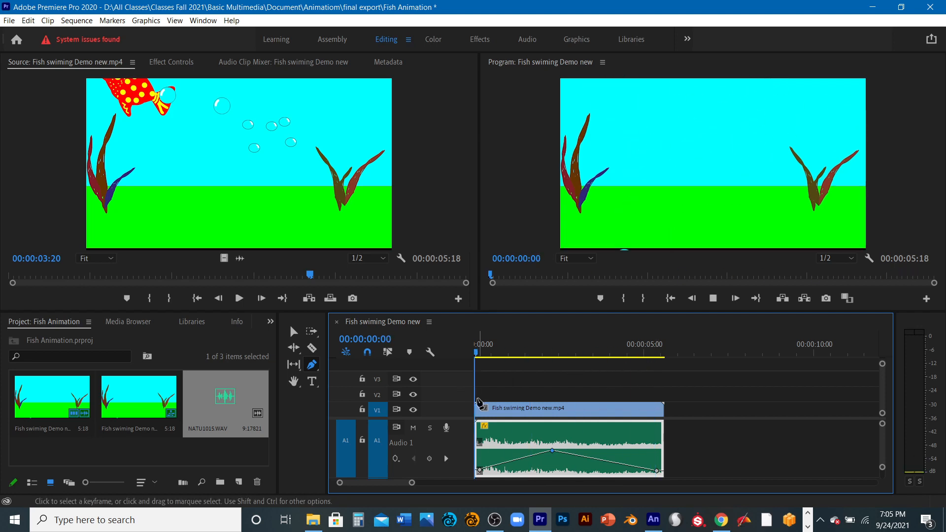
pyautogui.press('space')
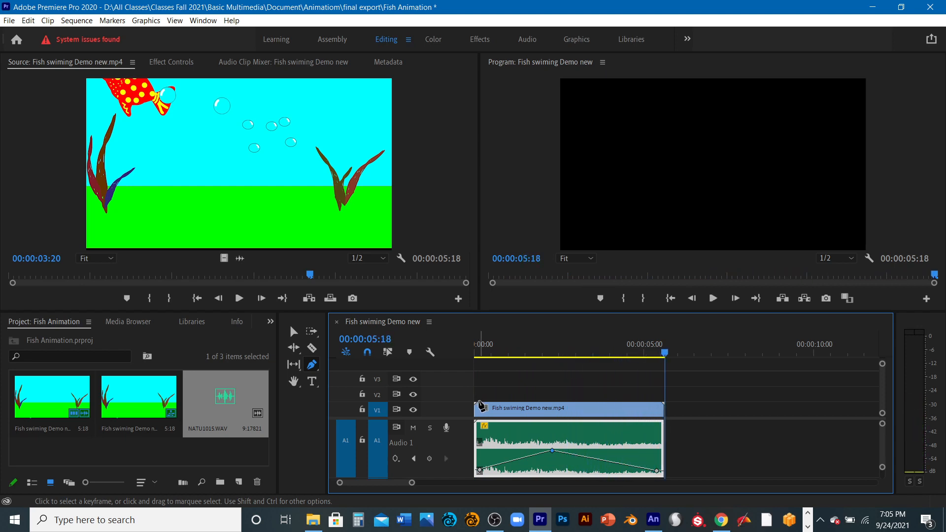
pyautogui.click(661, 350)
pyautogui.moveTo(661, 350); pyautogui.dragTo(461, 324)
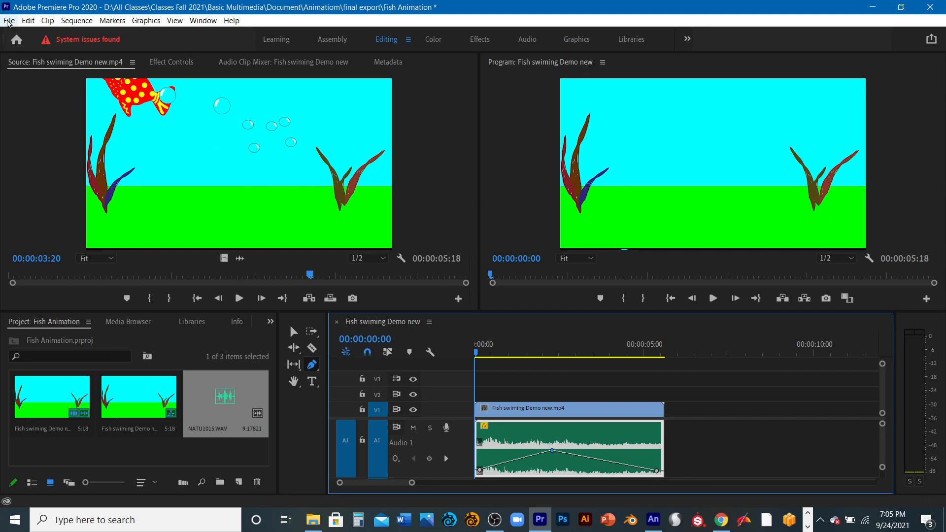
# - Open the media export settings for the fish sequence
pyautogui.click(9, 21)
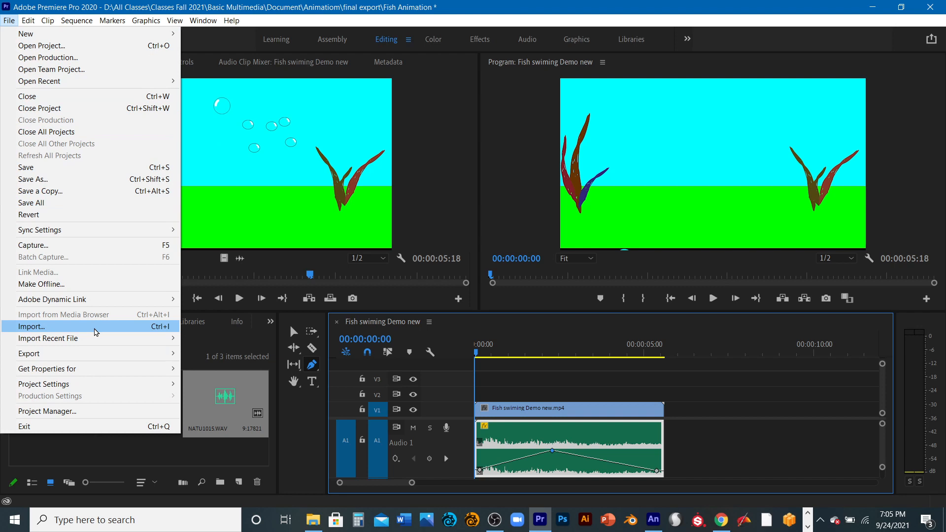
pyautogui.moveTo(91, 355)
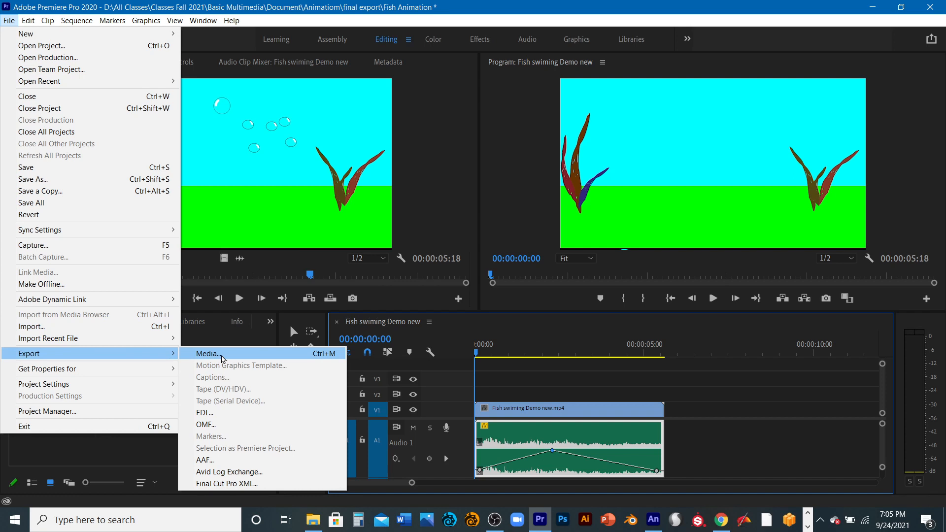
pyautogui.click(221, 359)
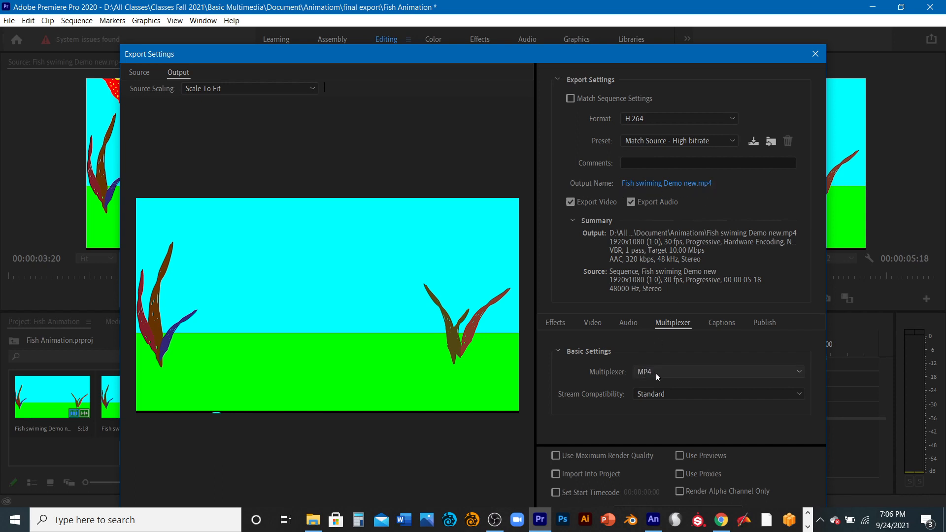
# - Review the Video, Audio, Captions and Publish export settings and the choices for Multiplexer and Stream Compatibility, keeping MP4 and Standard
pyautogui.click(799, 372)
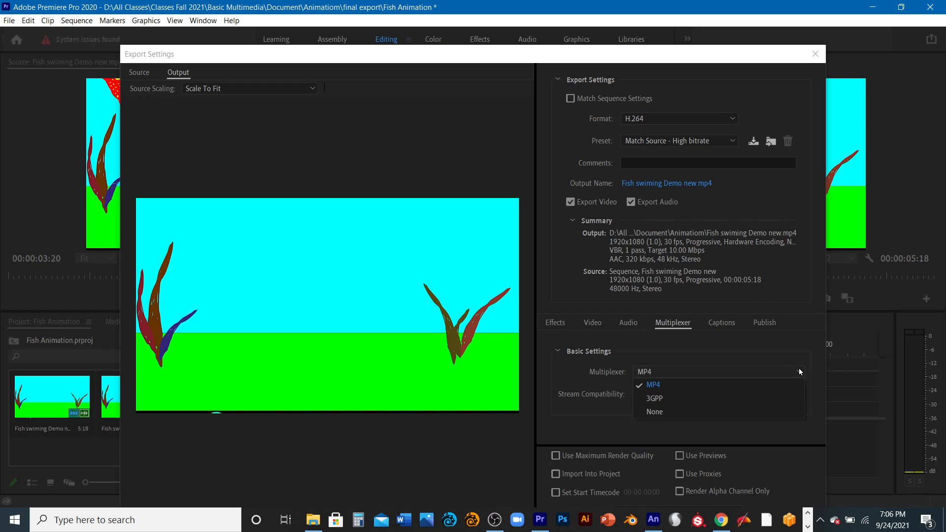
pyautogui.click(676, 327)
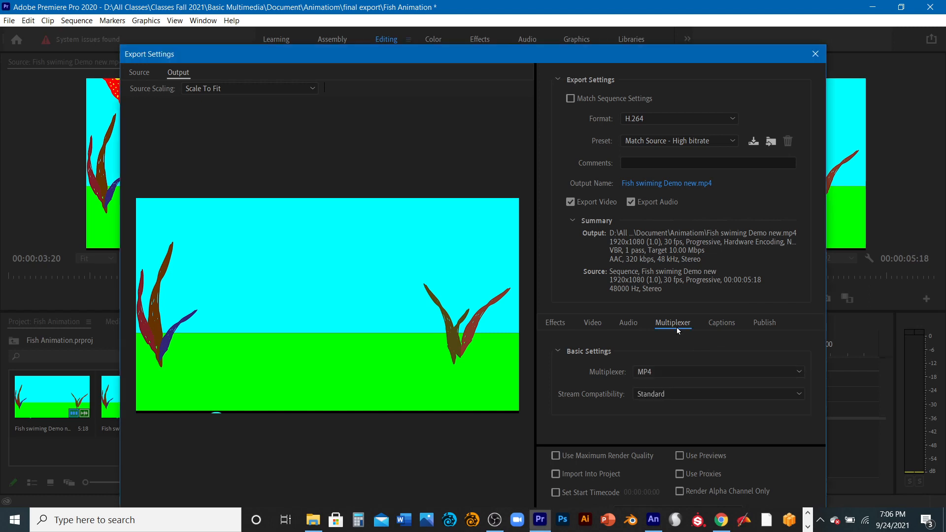
pyautogui.click(593, 323)
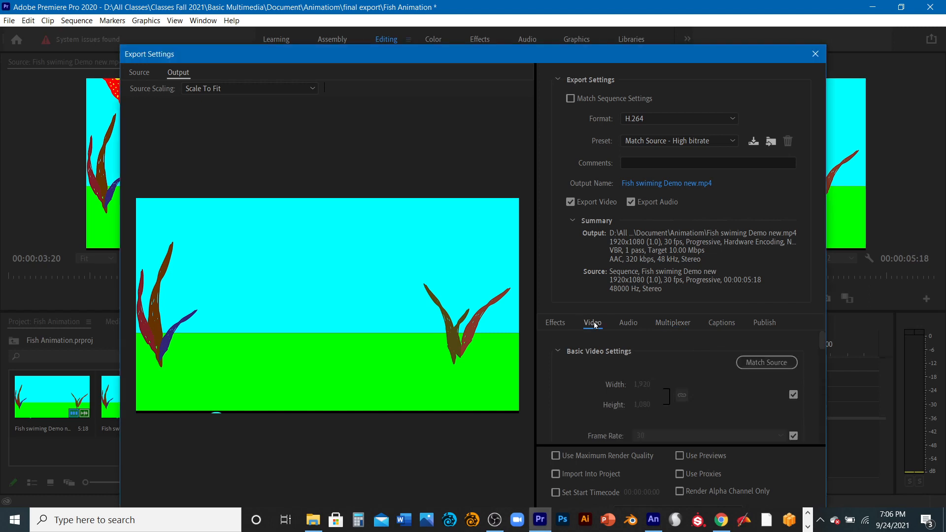
pyautogui.click(634, 322)
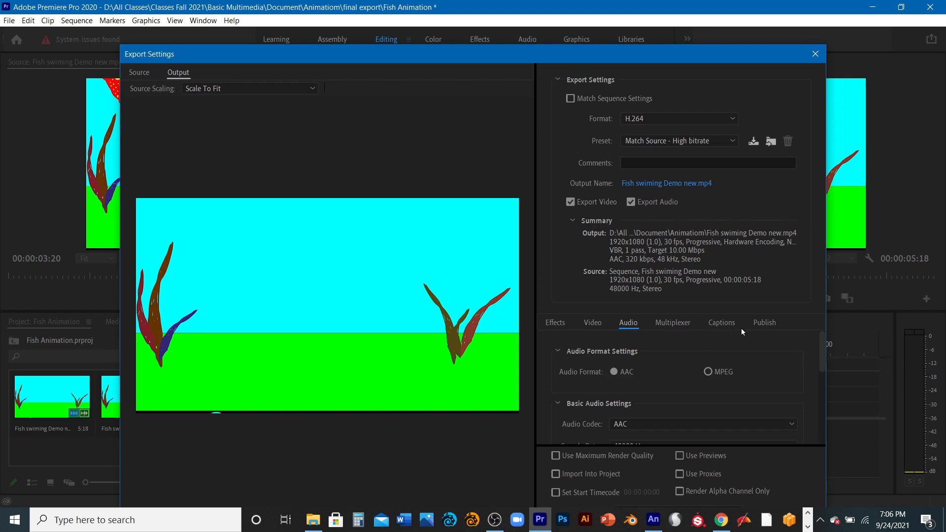
pyautogui.click(723, 325)
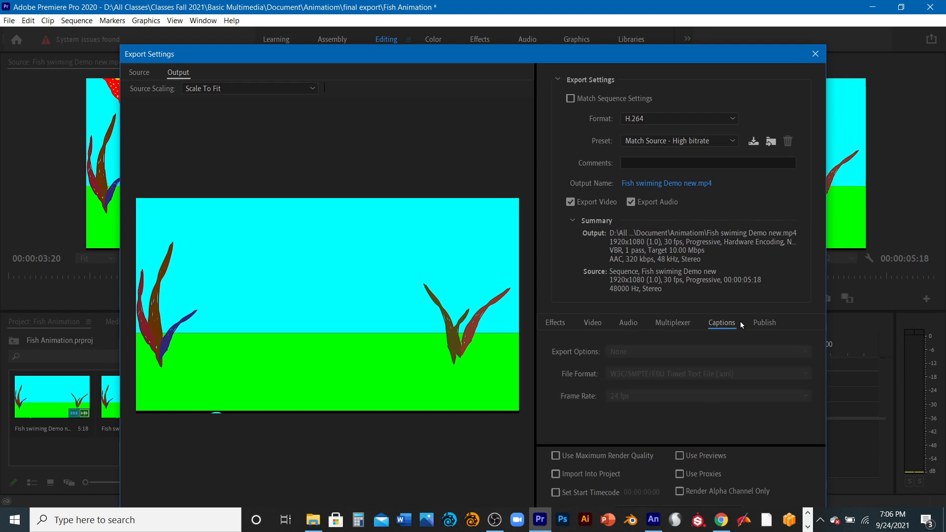
pyautogui.click(765, 323)
pyautogui.click(672, 323)
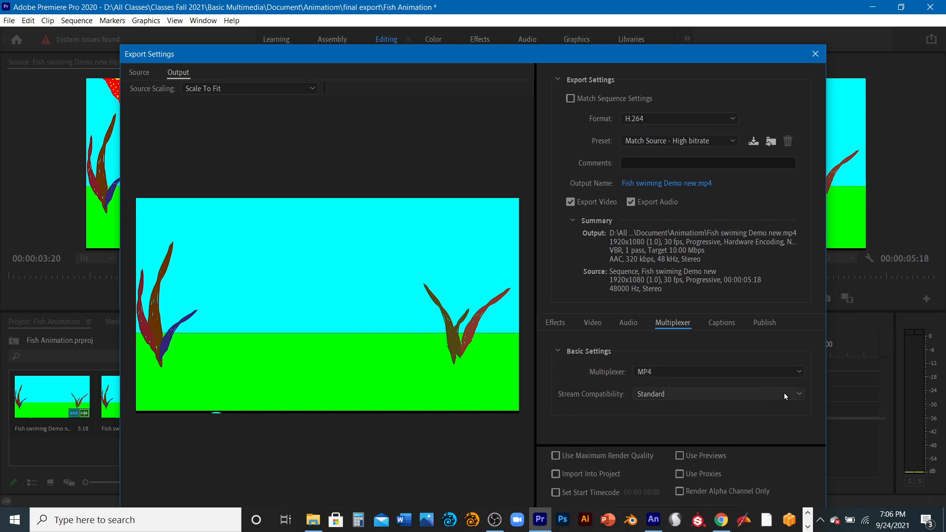
pyautogui.click(800, 393)
pyautogui.click(800, 392)
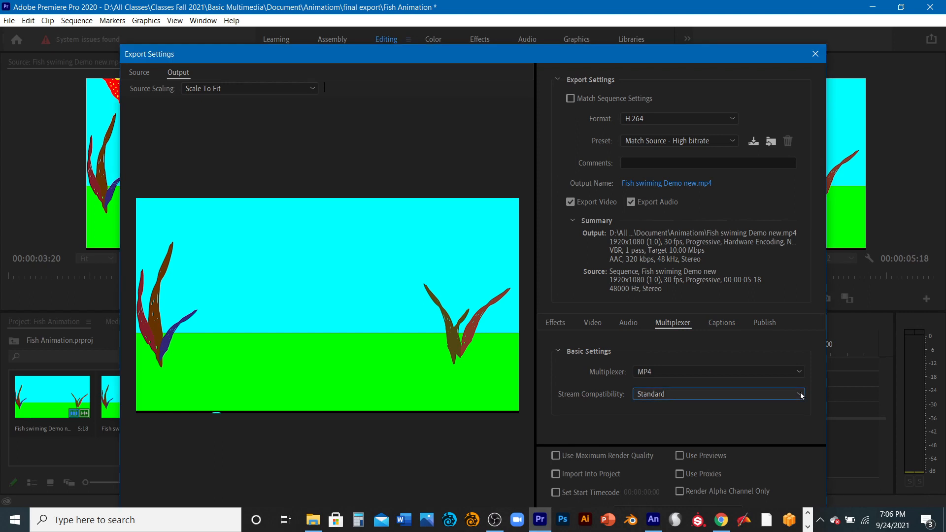
pyautogui.click(800, 393)
pyautogui.click(800, 394)
pyautogui.click(800, 395)
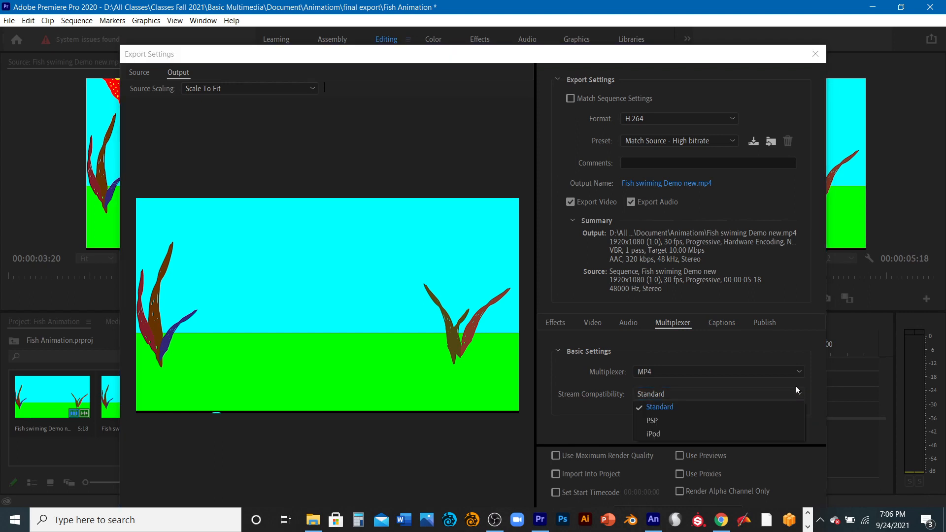
pyautogui.click(798, 386)
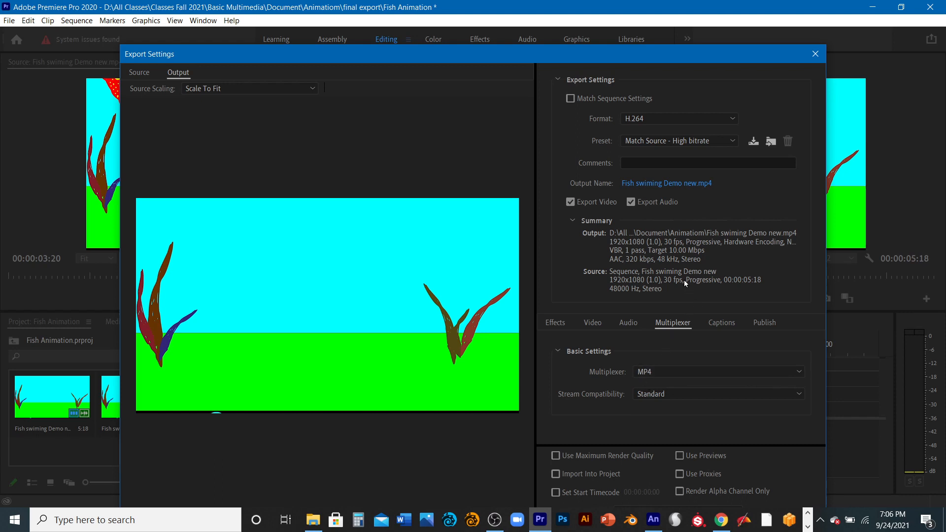
# - Save the output as Fish swiming Demo new (*.mp4) in the Animatiom folder and export the H.264 video
pyautogui.moveTo(646, 54); pyautogui.dragTo(648, 10)
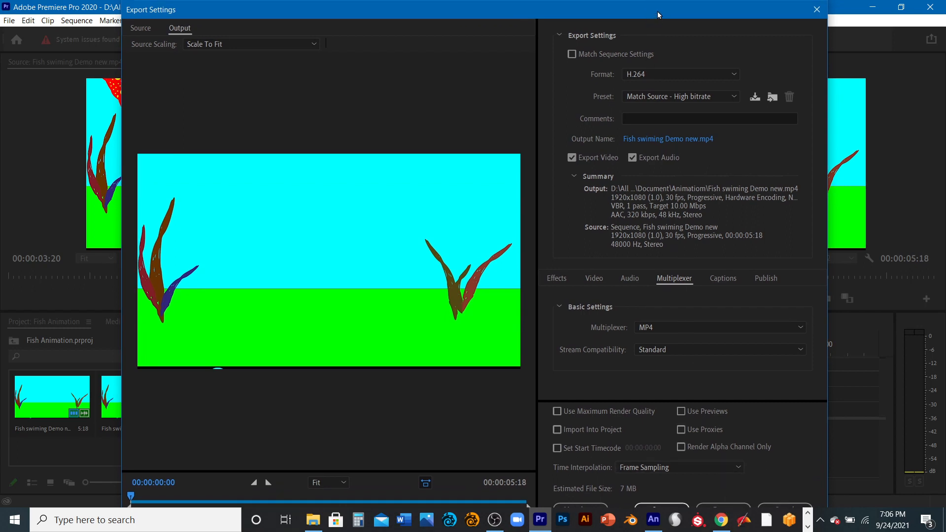
pyautogui.moveTo(658, 14)
pyautogui.mouseDown()
pyautogui.moveTo(648, 5)
pyautogui.moveTo(663, 9)
pyautogui.mouseUp()
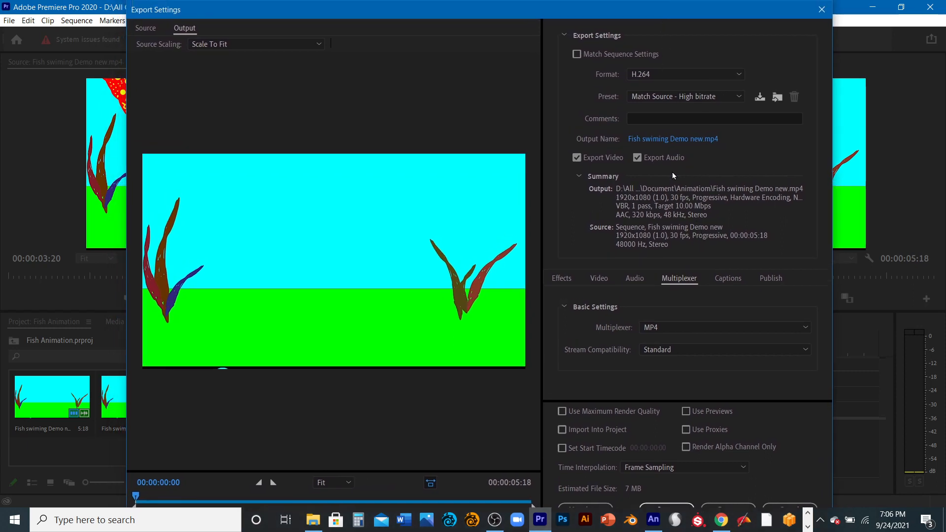
pyautogui.click(697, 140)
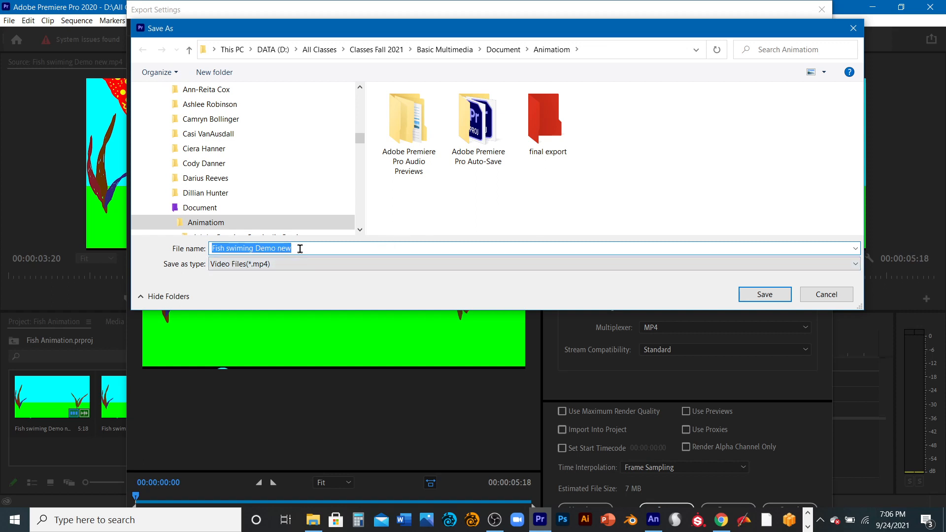
pyautogui.click(773, 297)
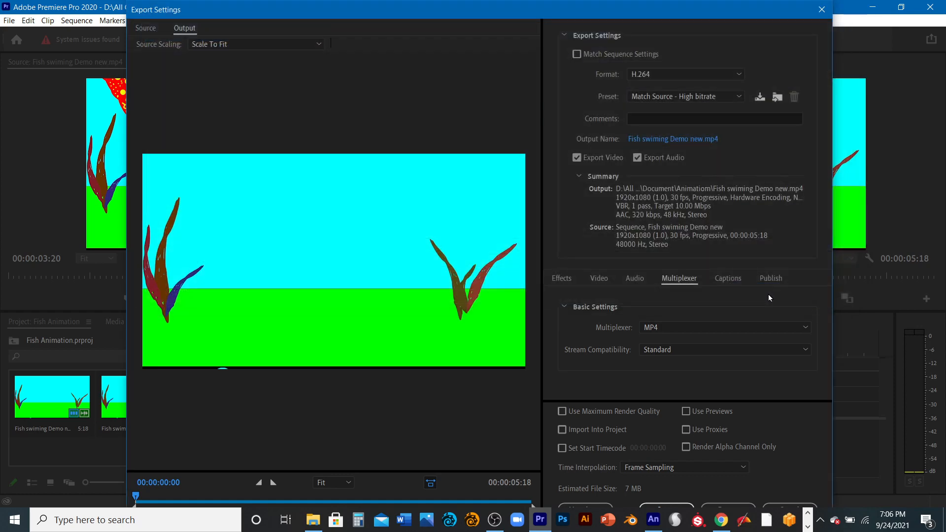
pyautogui.click(726, 504)
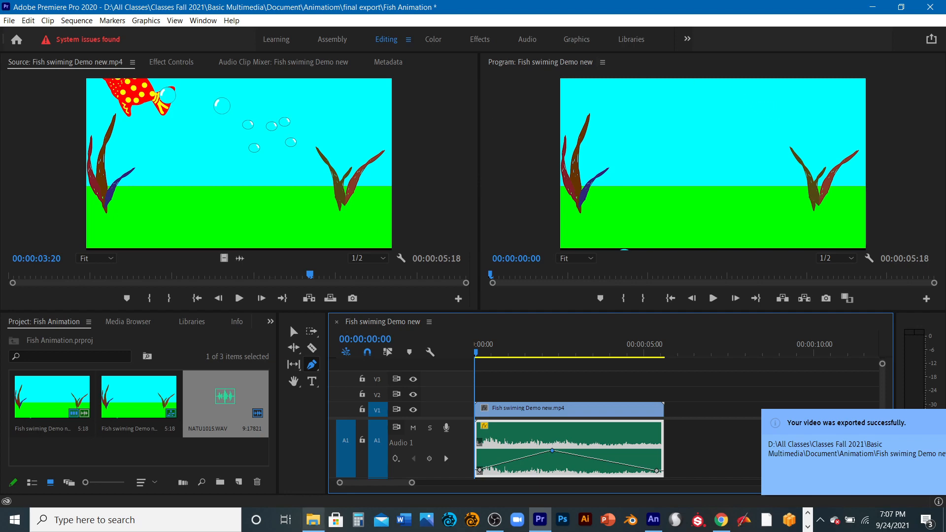
# - Switch to File Explorer and browse the final export, Document and Animatiom folders to locate the exported fish video
pyautogui.click(313, 521)
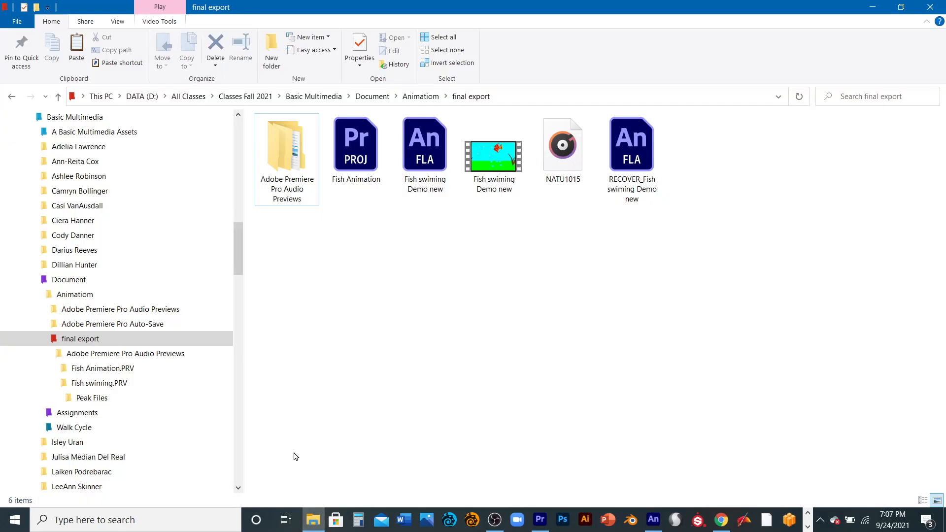
pyautogui.click(184, 340)
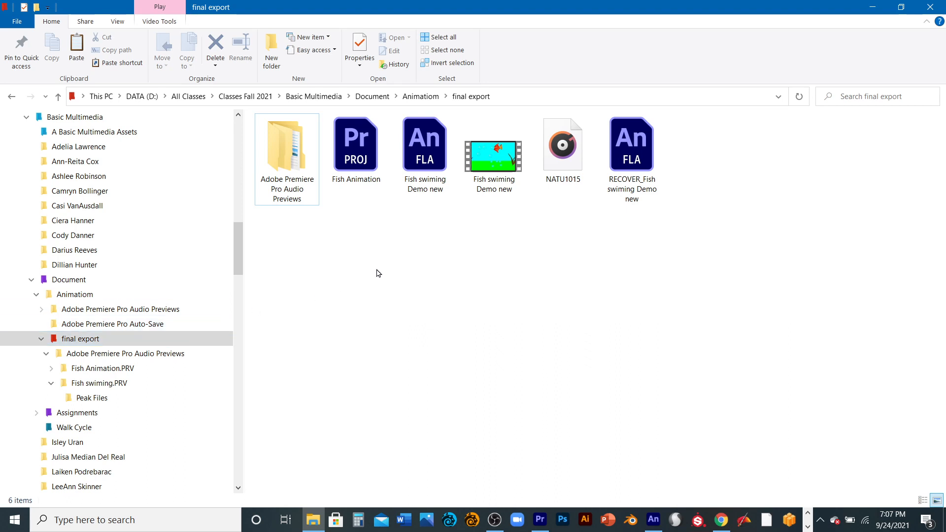
pyautogui.click(143, 340)
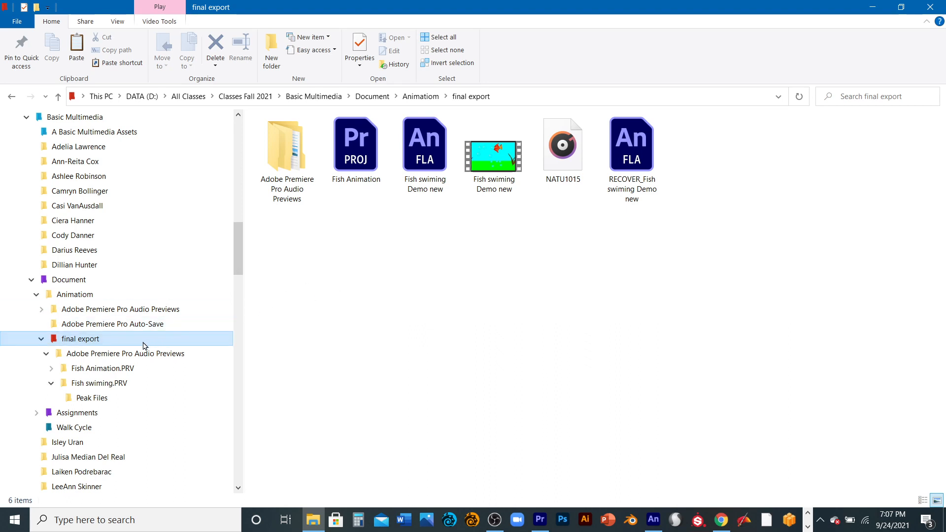
pyautogui.click(95, 285)
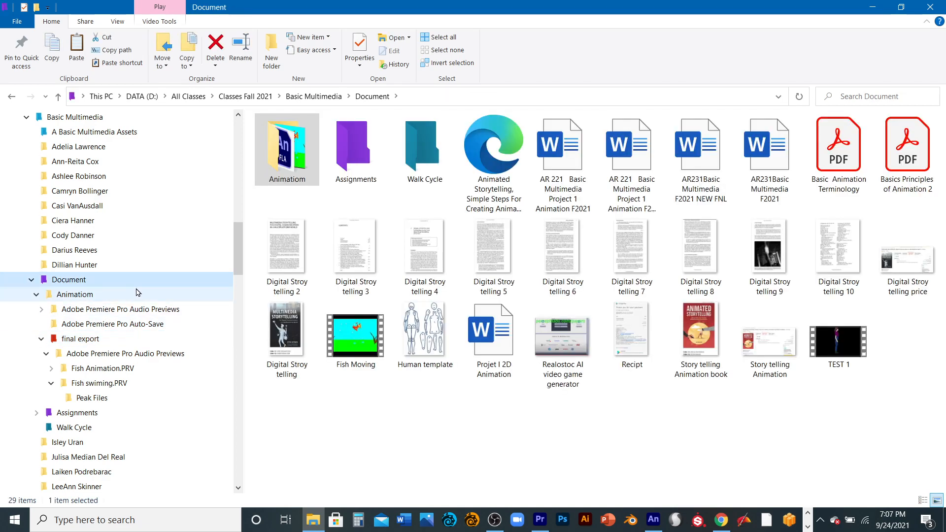
pyautogui.doubleClick(309, 177)
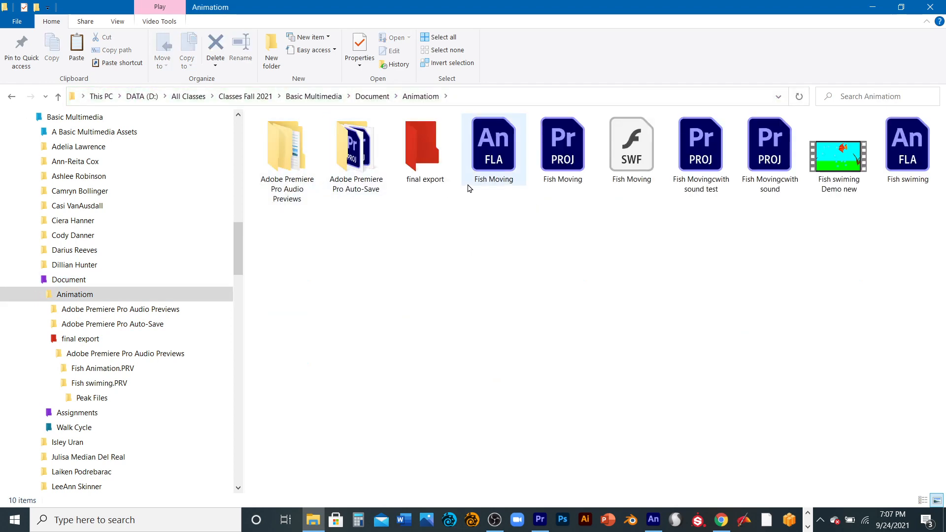
pyautogui.doubleClick(425, 152)
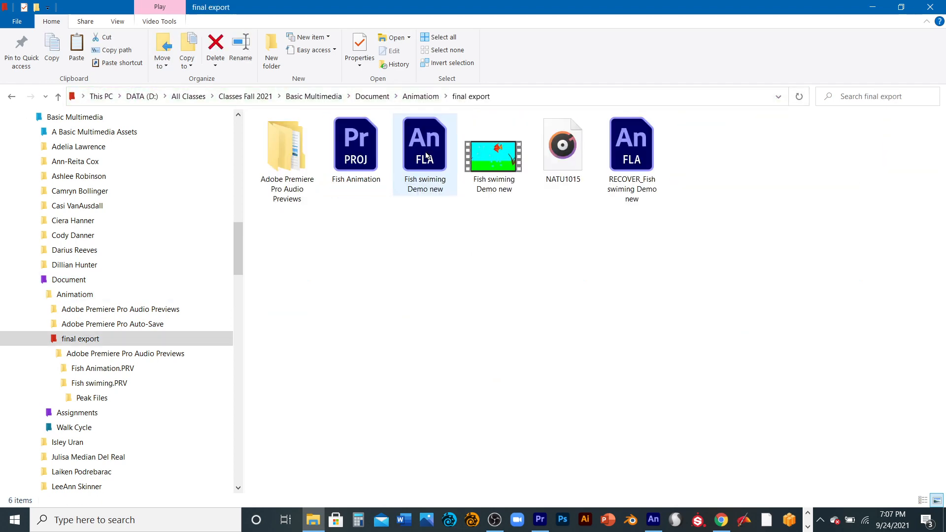
pyautogui.click(11, 96)
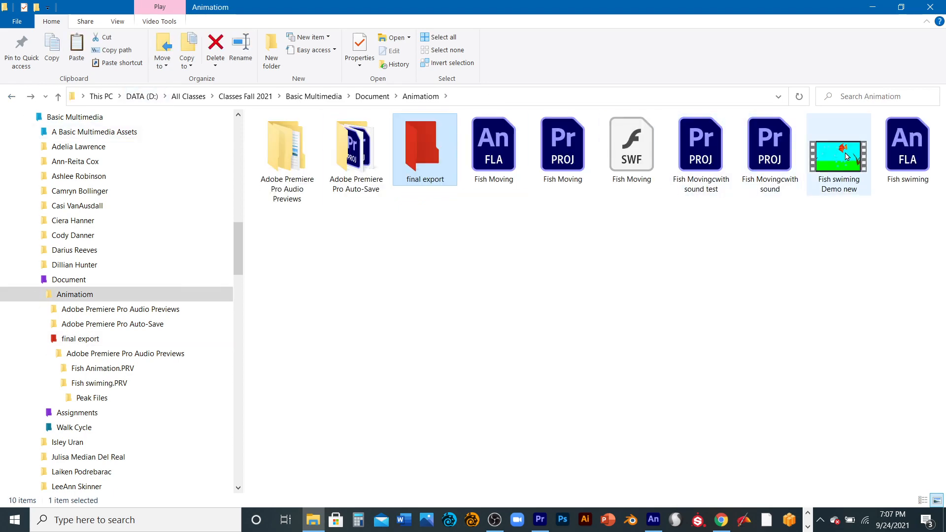
# - Open the exported Fish swiming Demo new video from the Animatiom folder, rewind it to the start and replay it
pyautogui.doubleClick(846, 157)
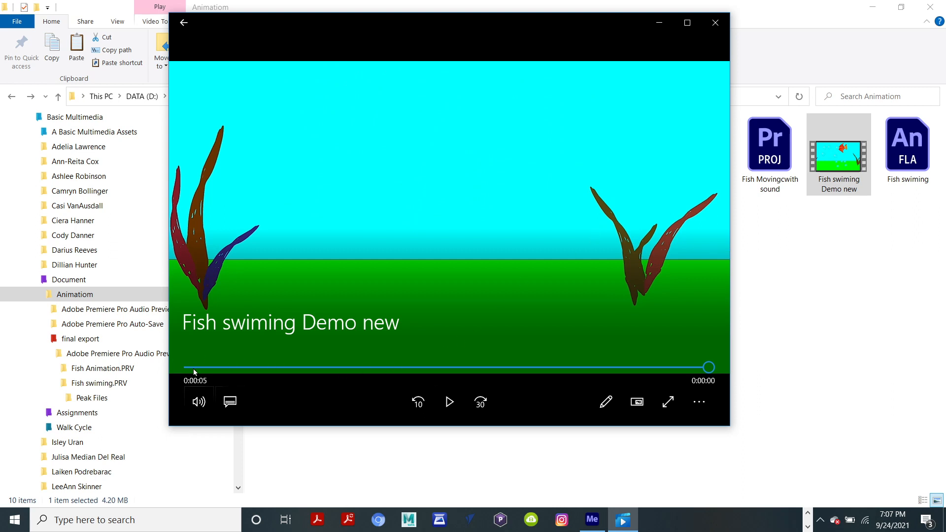
pyautogui.moveTo(194, 372); pyautogui.dragTo(132, 351)
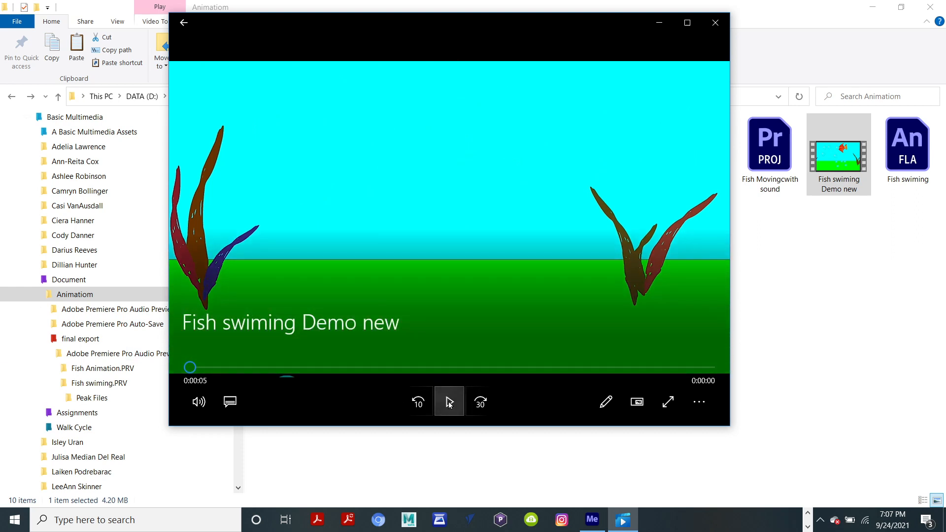
pyautogui.click(449, 403)
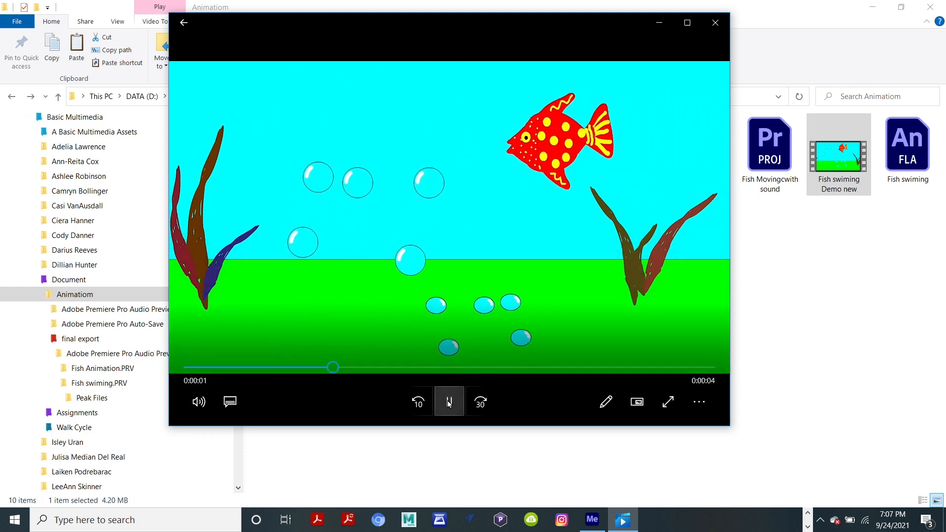